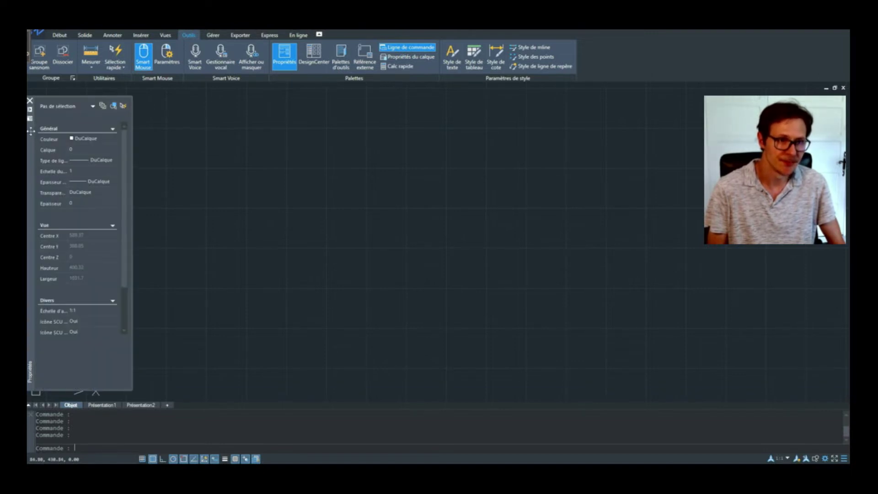
- Float the Properties palette, turn off Masquer automatiquement, and dock it at the left edge
left_click_drag(31, 131, 59, 118)
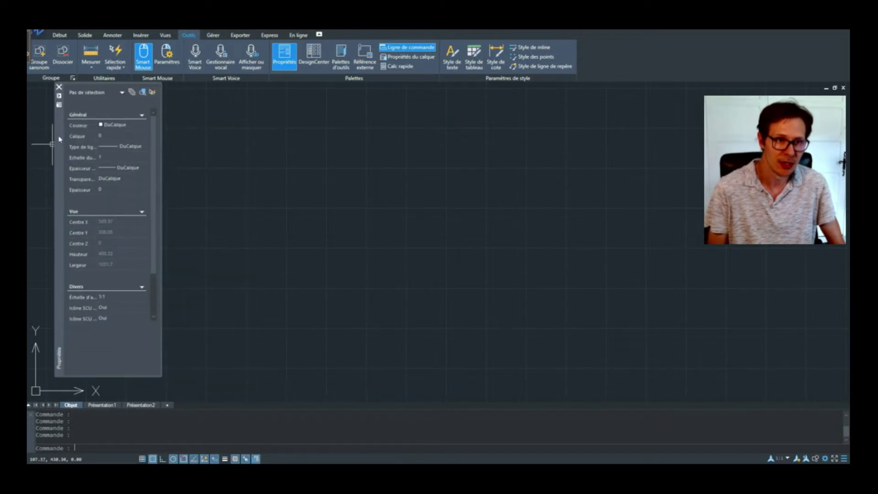
mouse_move(58, 131)
left_mouse_down()
mouse_move(31, 143)
mouse_move(46, 138)
left_mouse_up()
left_click(46, 114)
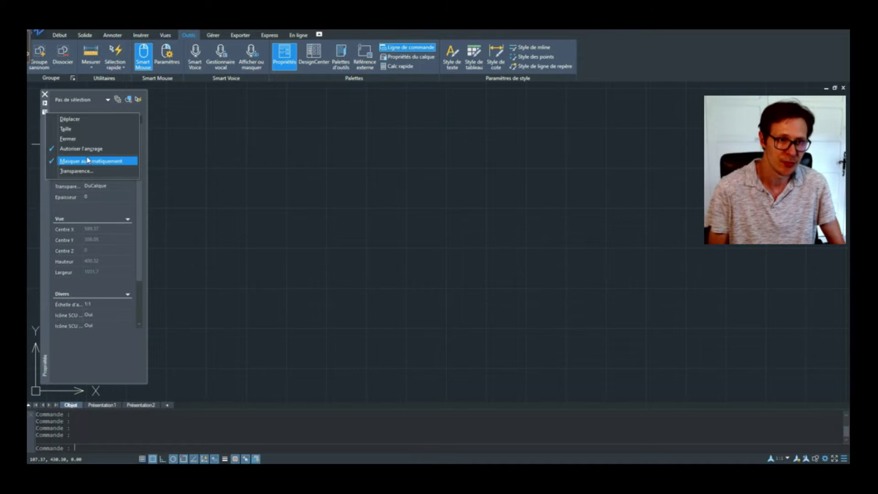
left_click(42, 123)
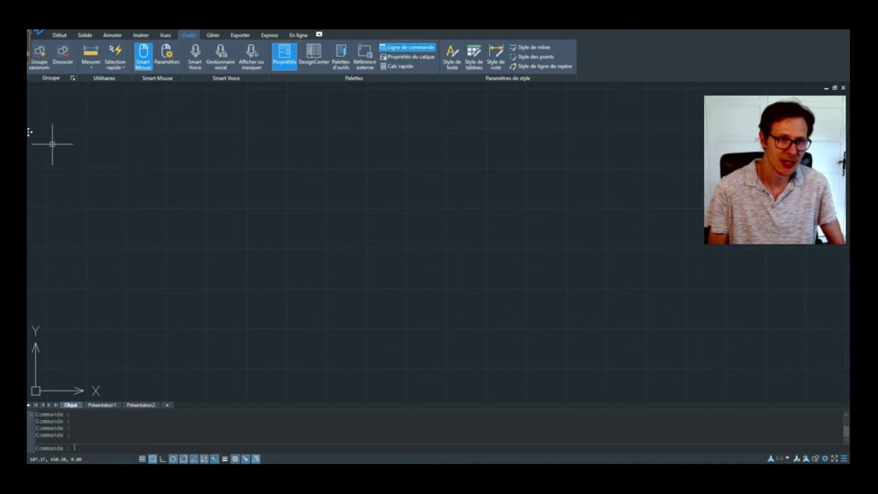
left_click(31, 128)
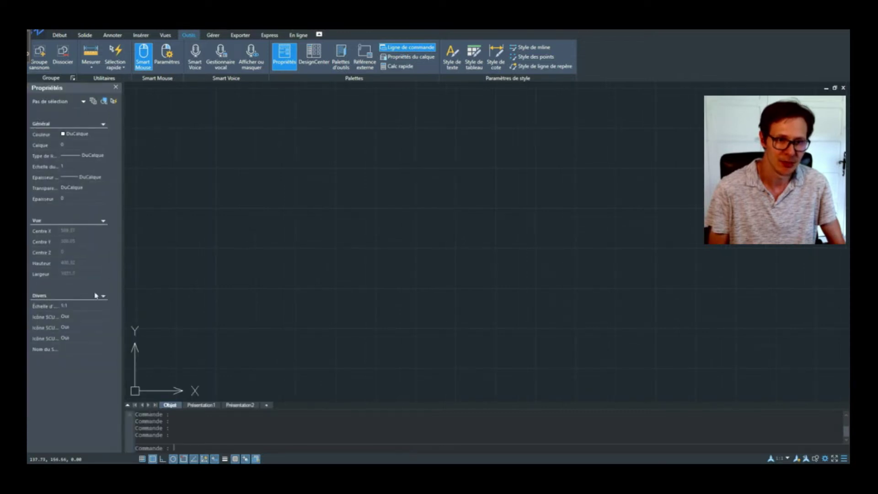
- Redock the Properties palette on the left as auto-hide, then resize it shorter and back to full height
left_click_drag(159, 172, 220, 183)
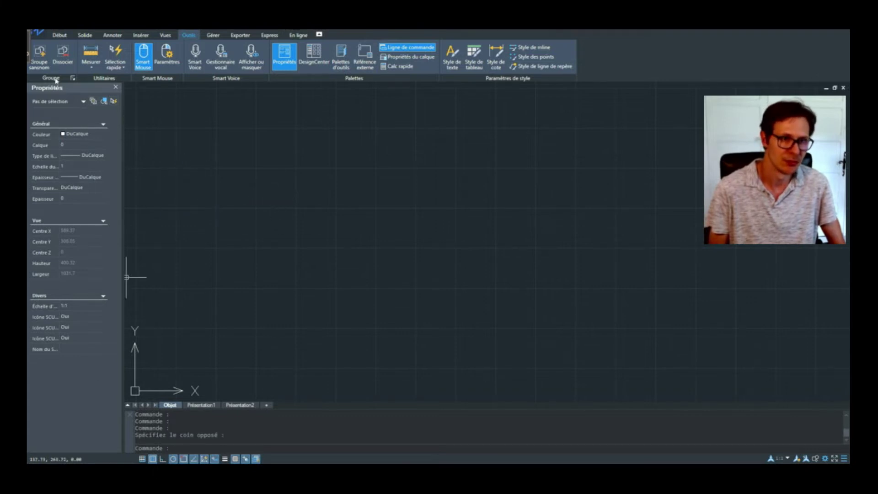
left_click_drag(38, 87, 151, 125)
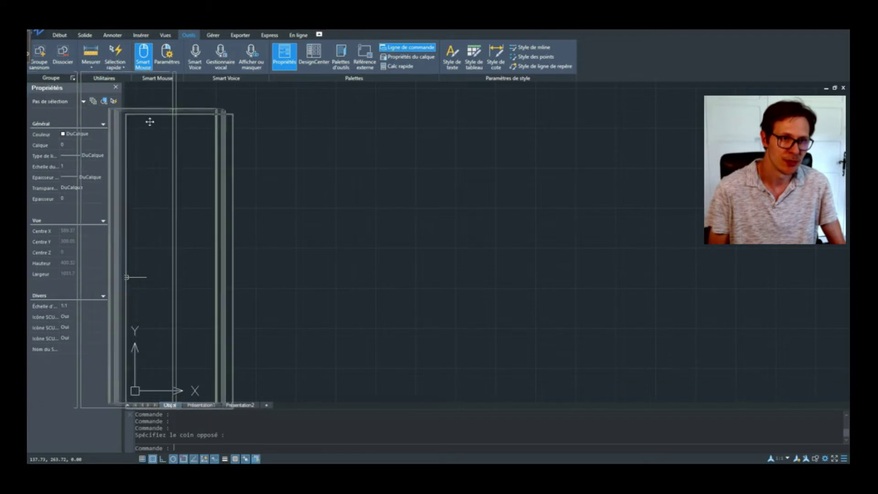
left_click_drag(133, 153, 32, 121)
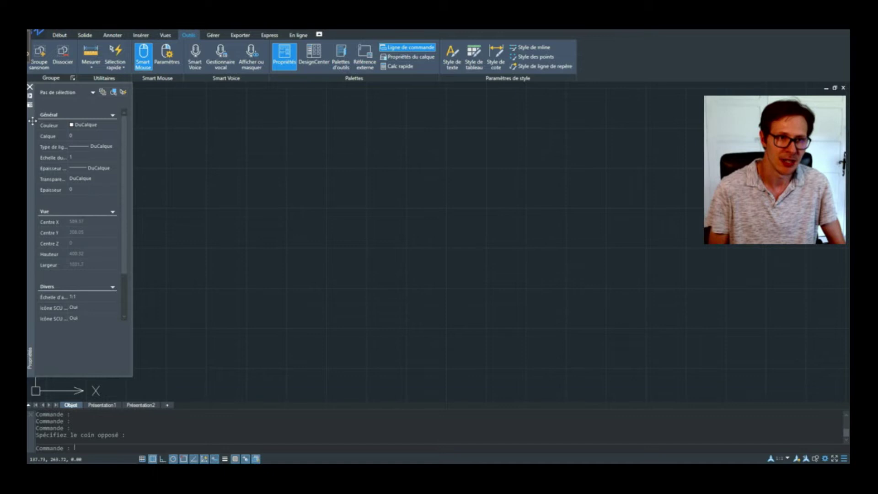
left_click_drag(197, 182, 283, 276)
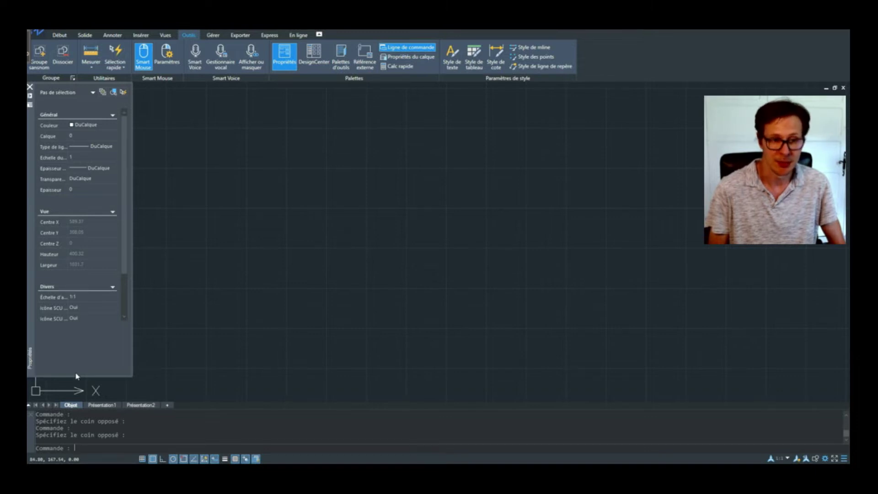
left_click_drag(73, 375, 75, 279)
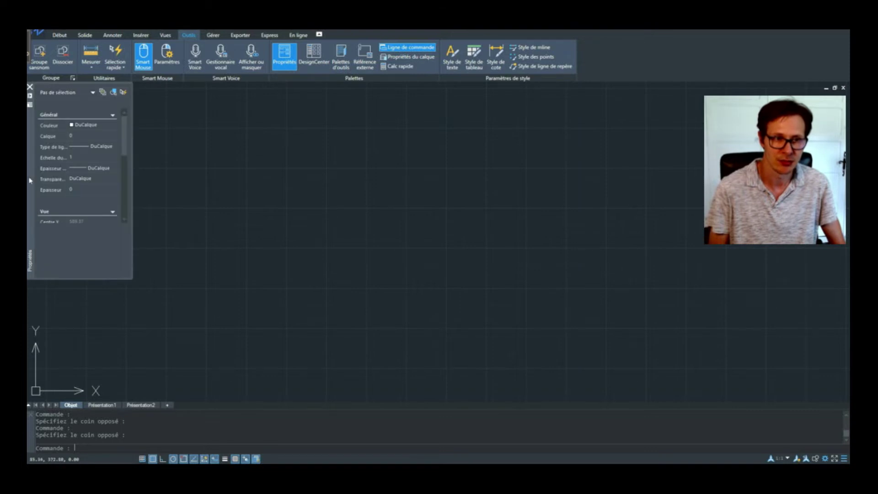
left_click_drag(59, 279, 68, 395)
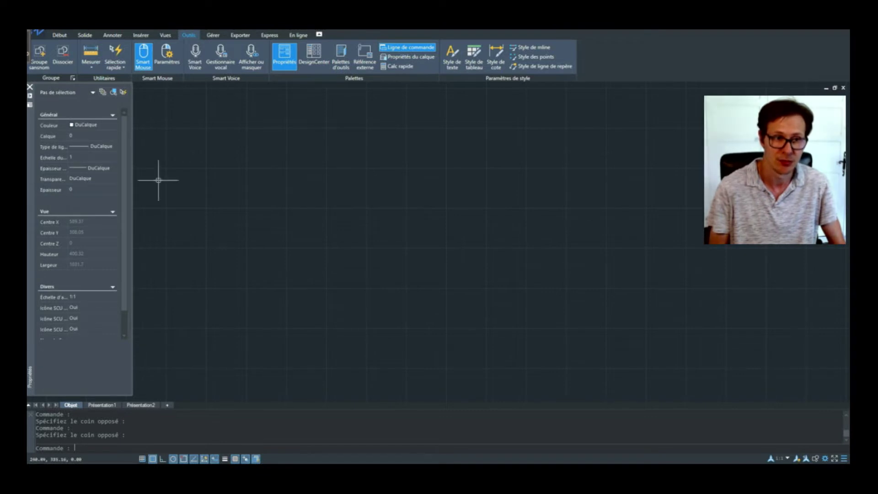
- Open the External Reference palette with XR, arrange it beside Properties, then close it
type("XR")
key("Return")
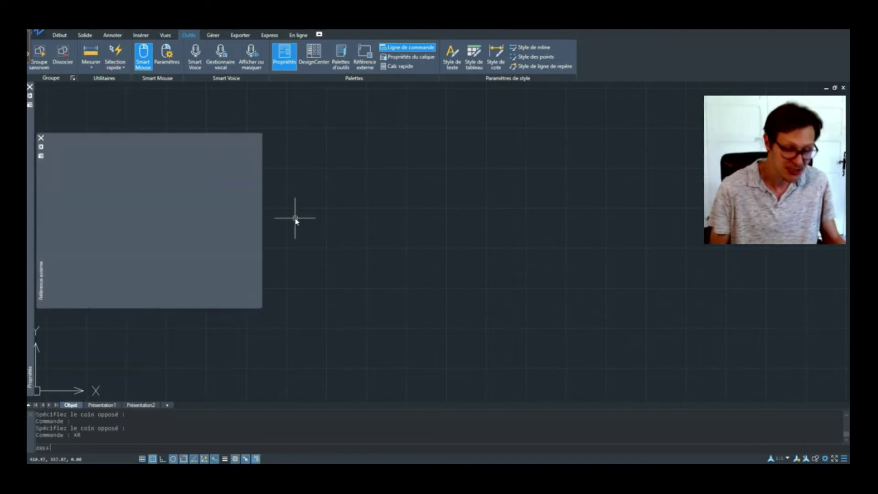
mouse_move(40, 280)
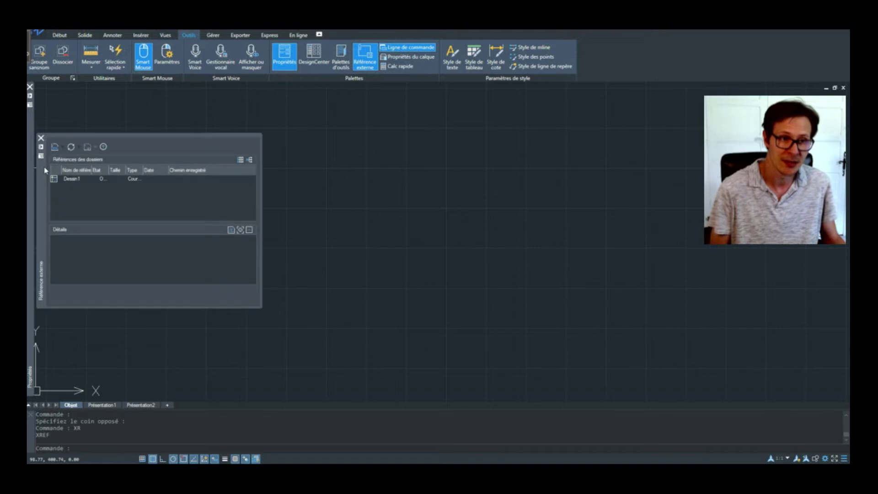
left_click_drag(44, 167, 117, 159)
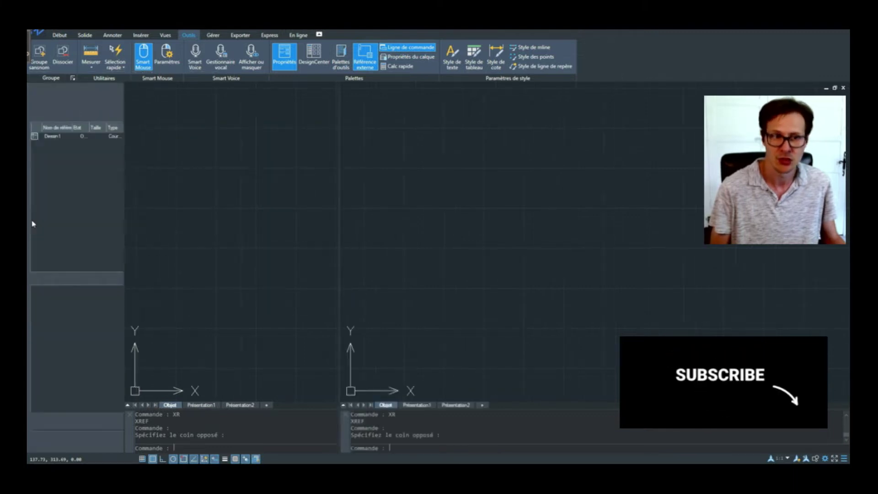
left_click(419, 156)
left_click(457, 168)
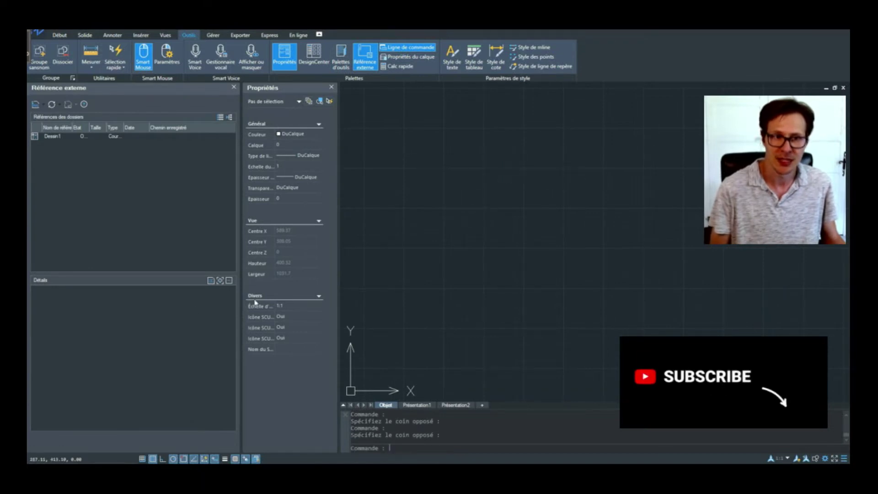
mouse_move(272, 90)
left_mouse_down()
mouse_move(59, 102)
mouse_move(55, 112)
left_mouse_up()
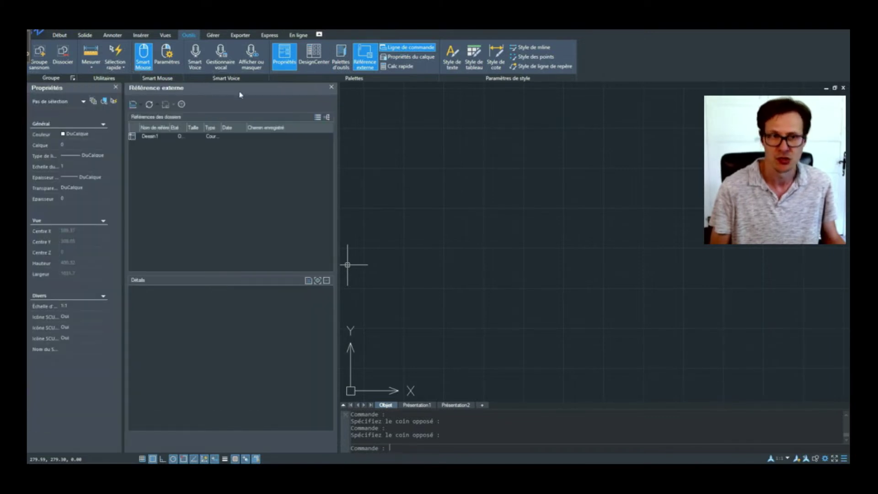
left_click(332, 88)
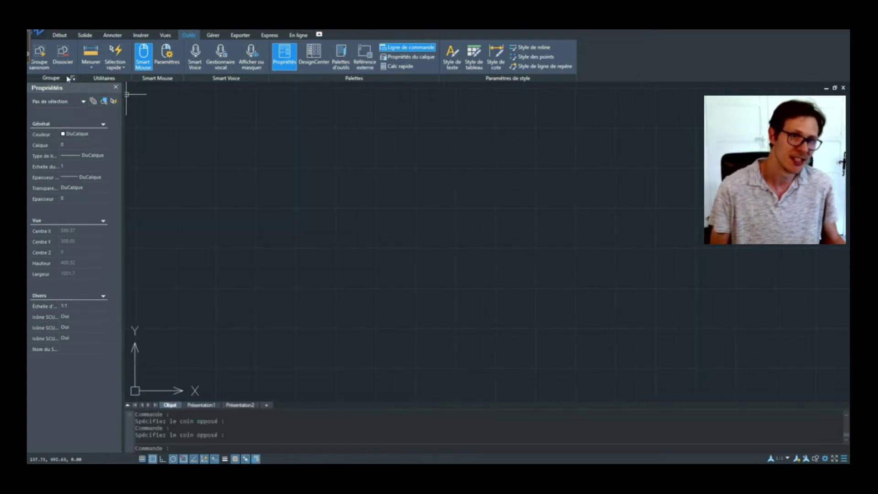
- Redock the Properties palette at the far left as an auto-hide tab and collapse it
left_click(208, 183)
left_click(244, 220)
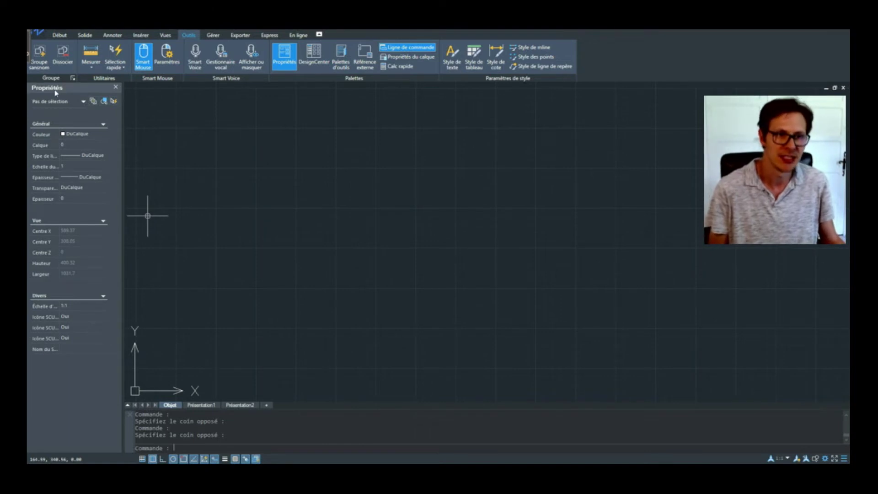
mouse_move(57, 89)
left_mouse_down()
mouse_move(82, 135)
mouse_move(70, 135)
left_mouse_up()
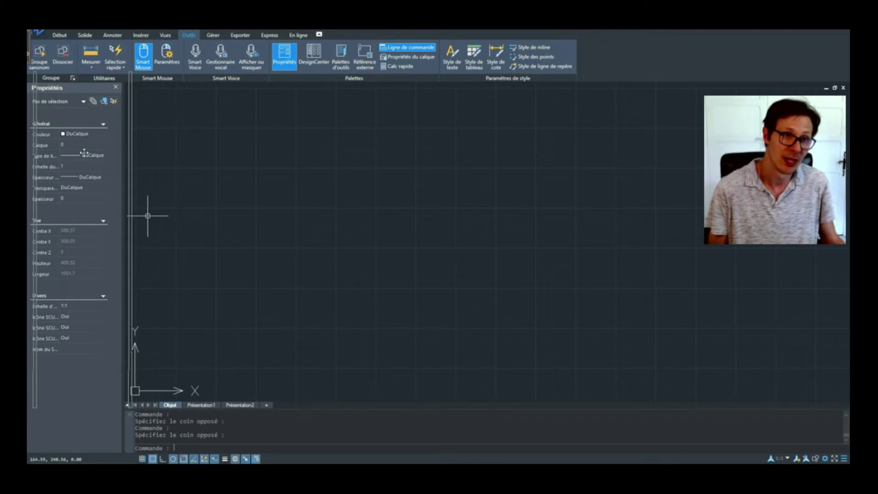
mouse_move(38, 88)
left_mouse_down()
mouse_move(64, 105)
mouse_move(190, 128)
left_mouse_up()
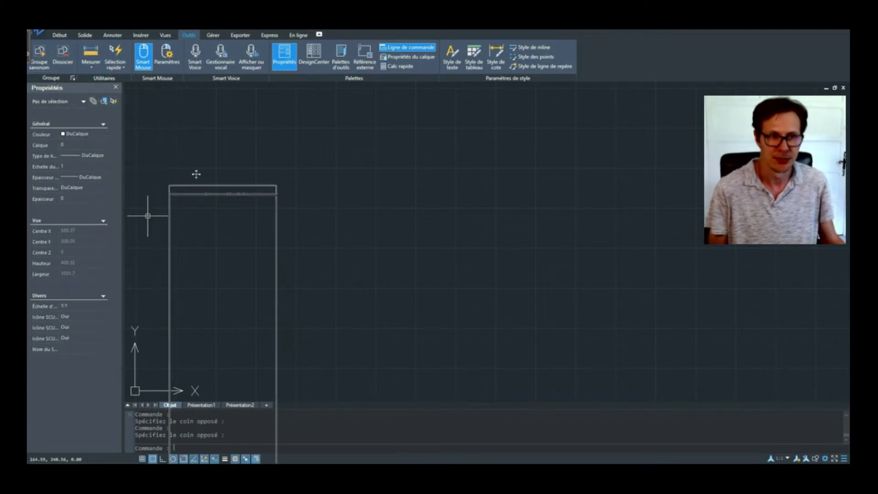
left_click_drag(161, 149, 33, 119)
left_click(212, 162)
left_click(346, 235)
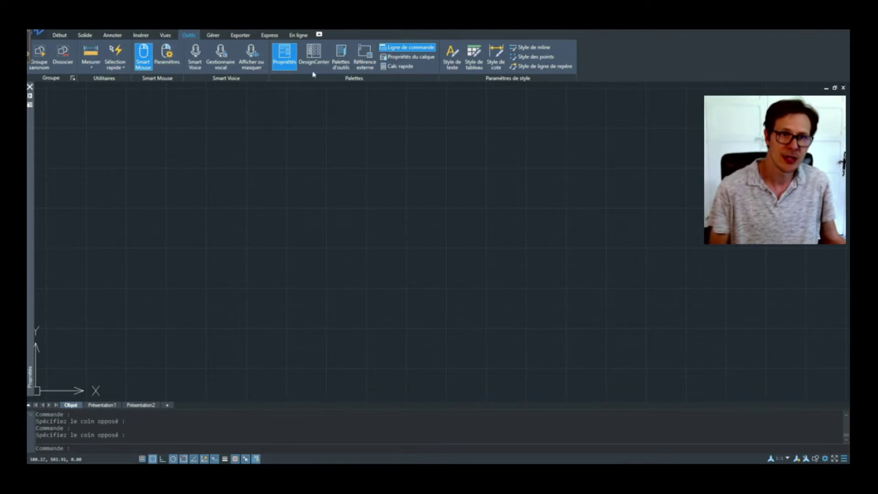
- Draw a closed slanted four-sided shape with the Line command
left_click(59, 36)
left_click(37, 64)
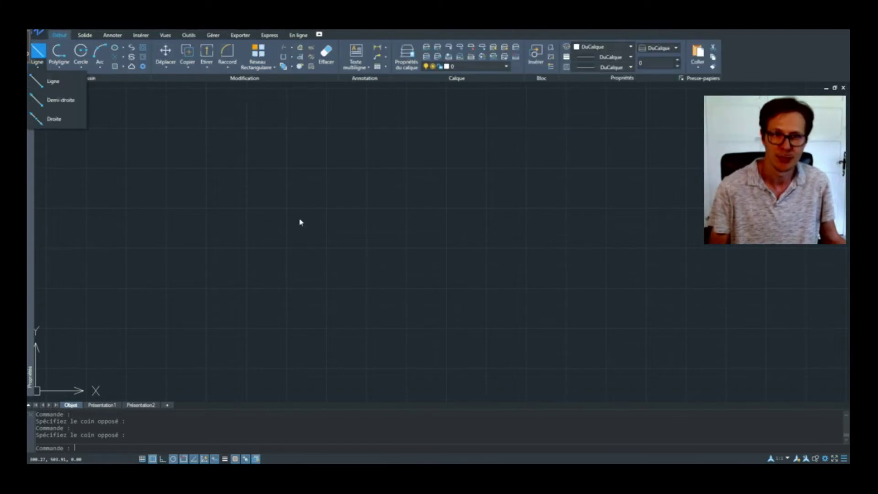
key("Escape")
type("l")
key("Return")
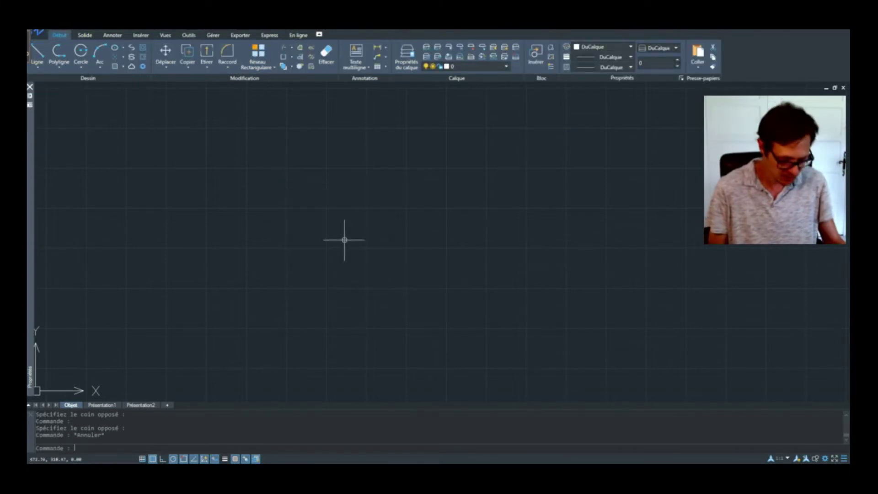
left_click(245, 173)
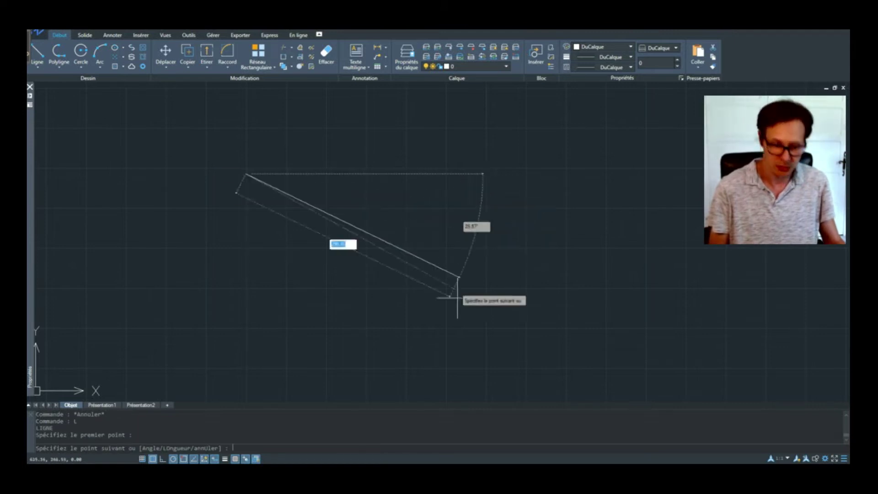
left_click(461, 256)
left_click(455, 287)
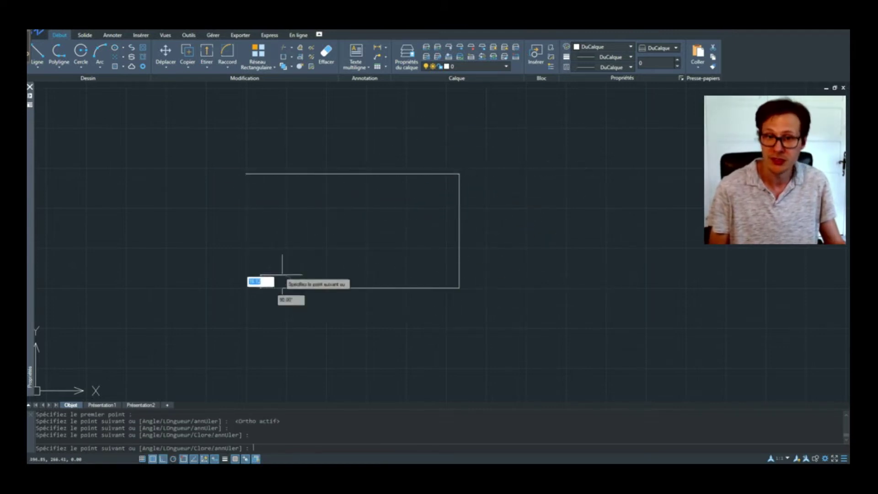
type("c")
key("Return")
- Draw a rectangle and a smaller square beside it using RECTANG
mouse_move(638, 284)
middle_mouse_down()
mouse_move(319, 247)
mouse_move(383, 192)
middle_mouse_up()
type("rec")
key("Return")
left_click(312, 180)
left_click(506, 303)
type("rc")
key("Return")
left_click(556, 204)
left_click(656, 294)
- Adjust the view around the three shapes, cancelling the repeated rectangle command
middle_click_drag(727, 289, 657, 259)
key("Return")
key("Escape")
scroll(654, 258, "down", 2)
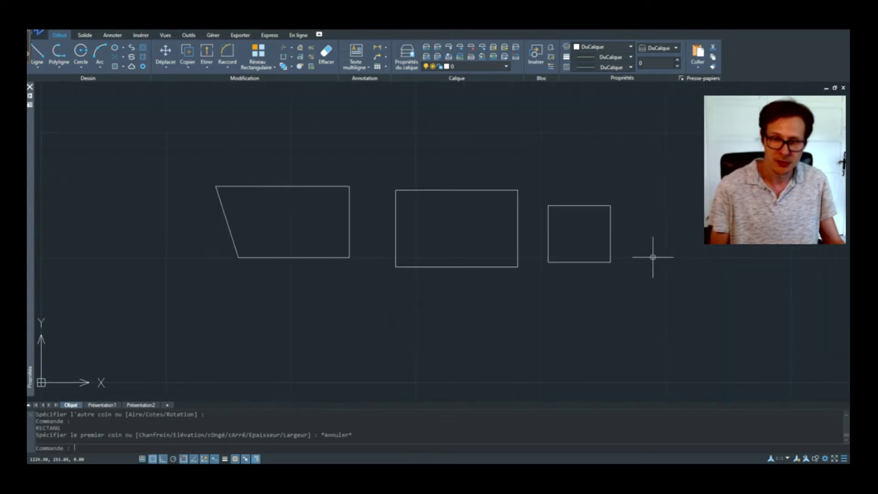
type("ales")
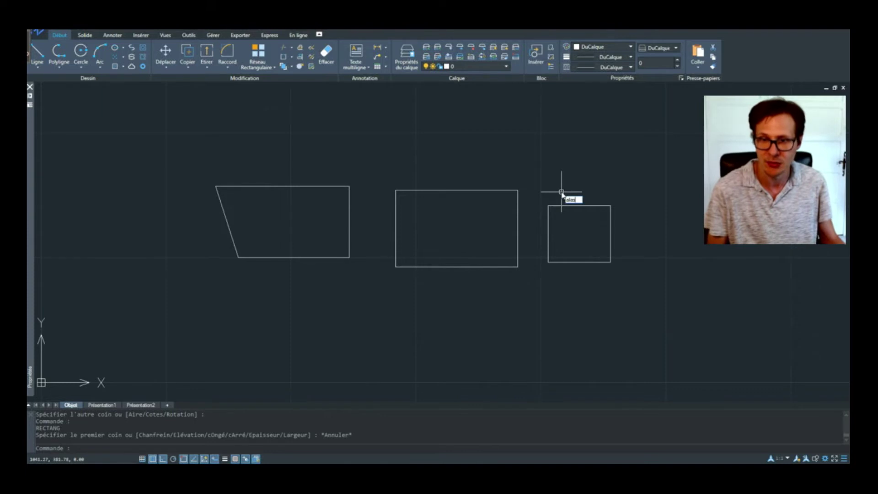
key("Escape")
key("Escape")
type("ali")
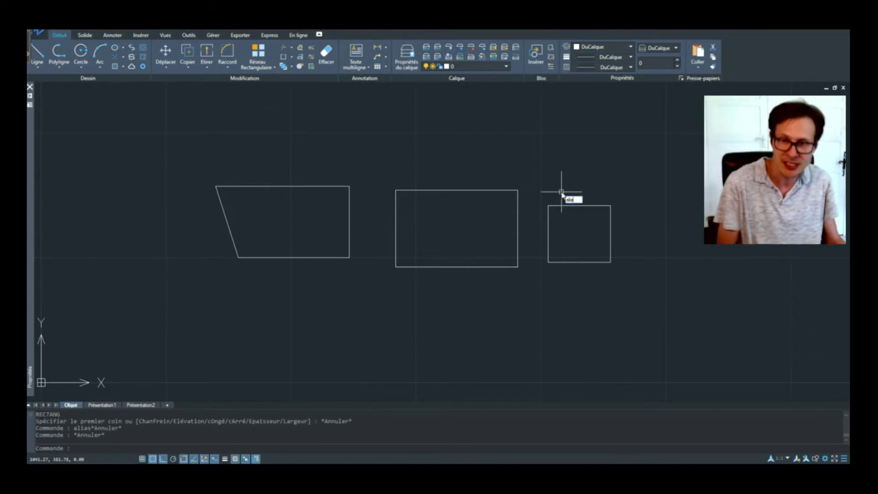
type("a")
key("Escape")
middle_click_drag(466, 177, 422, 201)
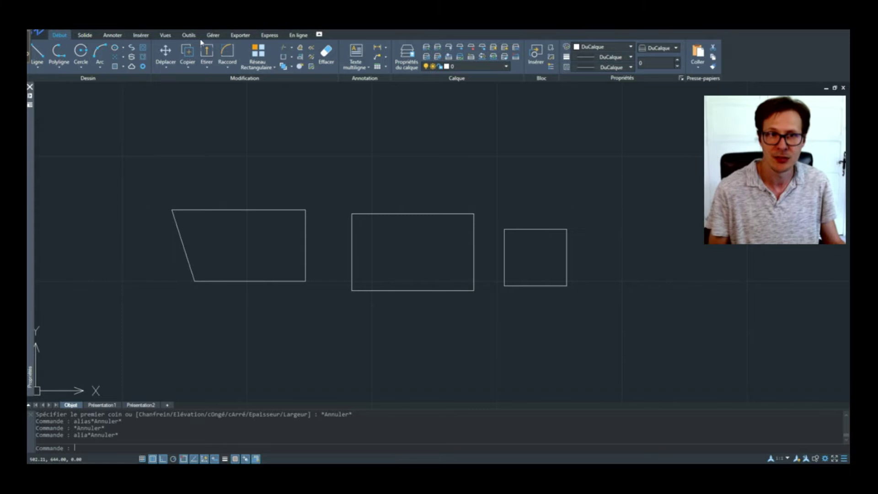
middle_click_drag(548, 235, 529, 217)
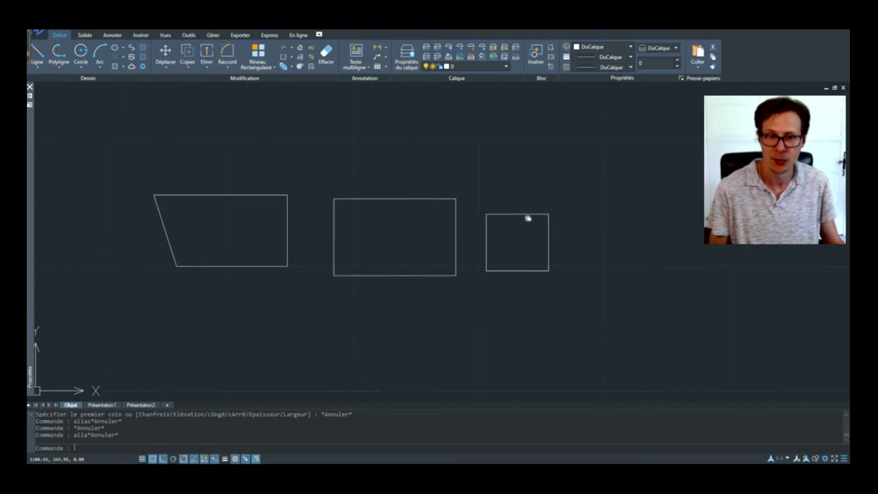
middle_click_drag(336, 172, 371, 180)
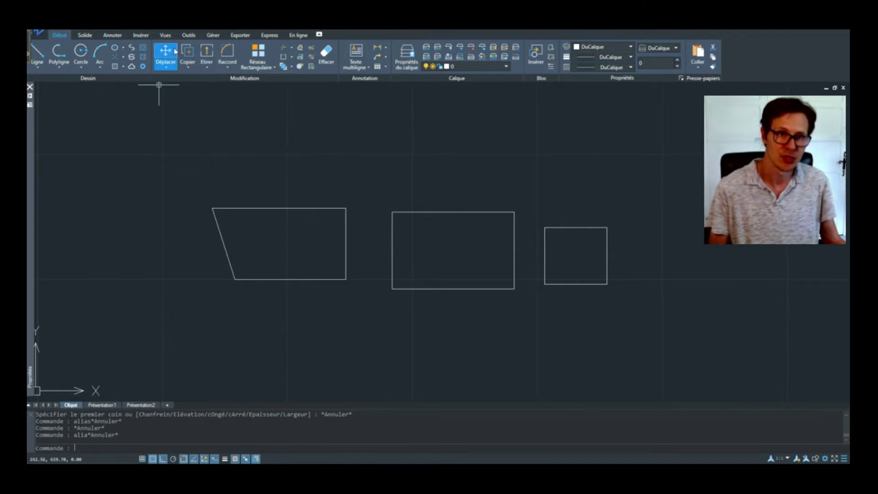
left_click(85, 35)
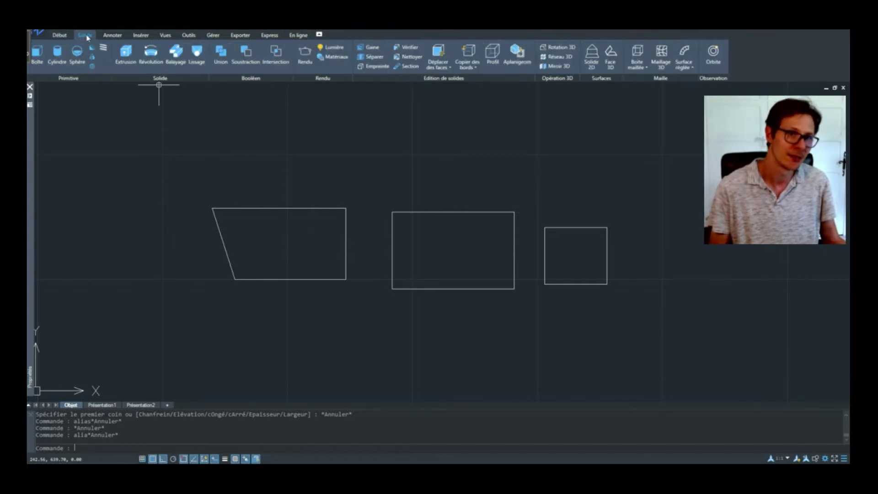
left_click(114, 35)
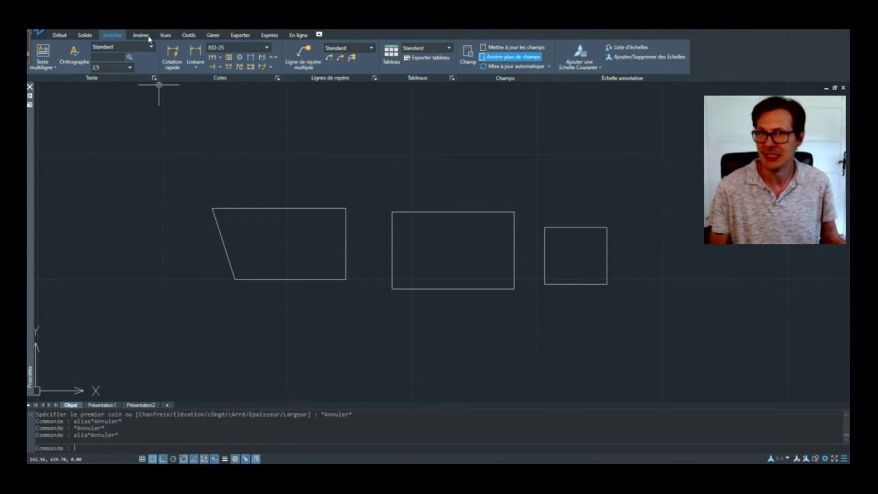
left_click(141, 37)
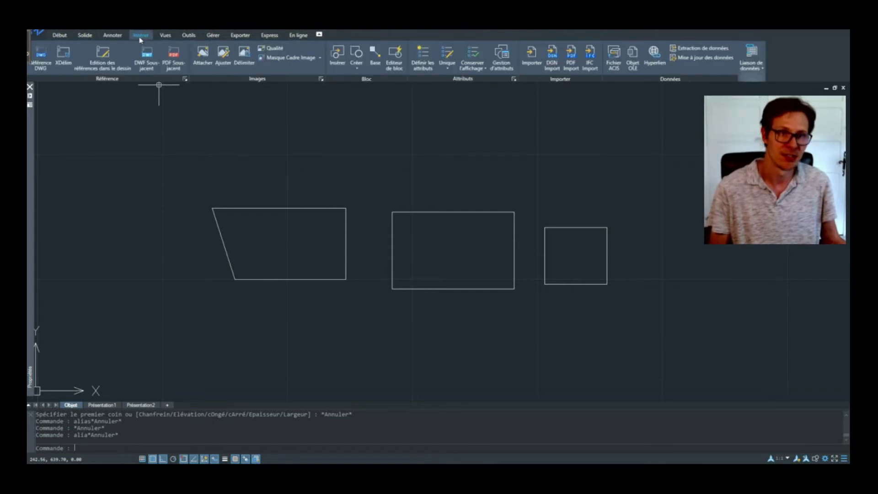
left_click(169, 36)
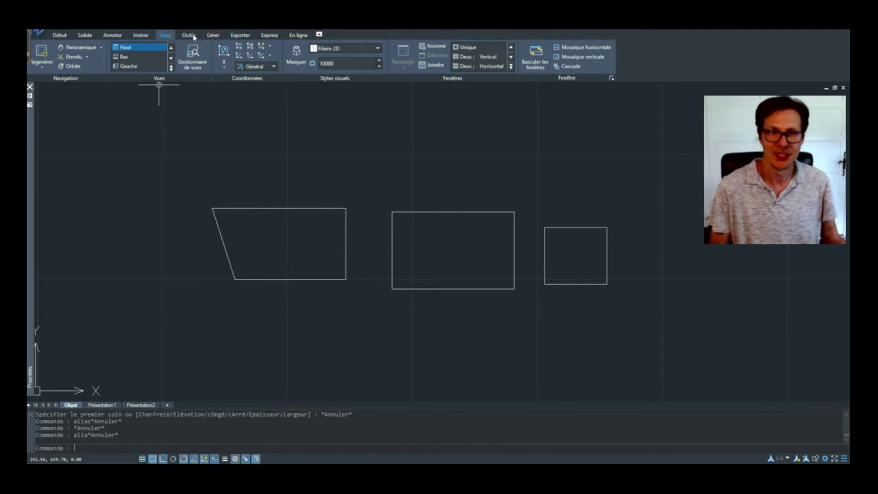
left_click(57, 37)
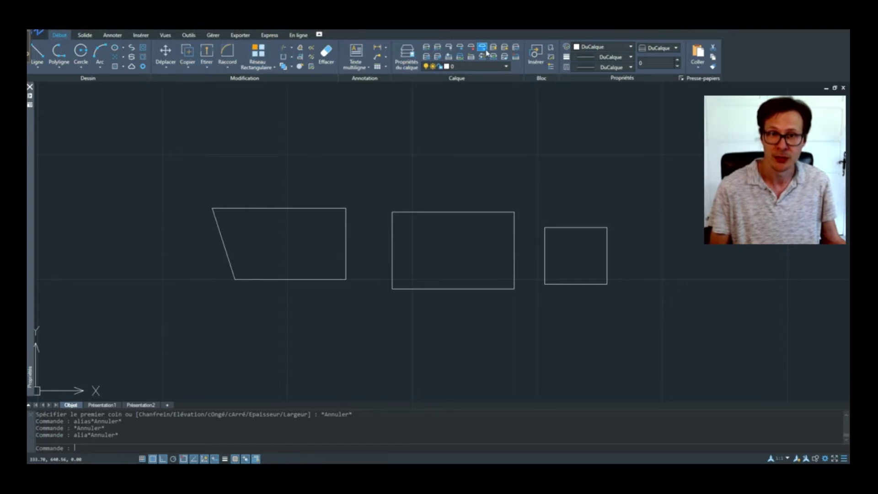
- Open the layer properties manager and float it over the drawing, showing layer 0
left_click(407, 57)
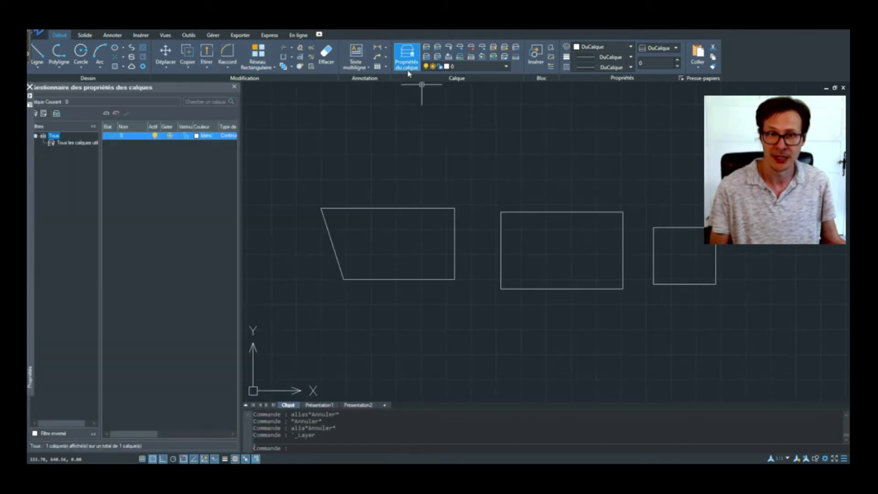
left_click(295, 124)
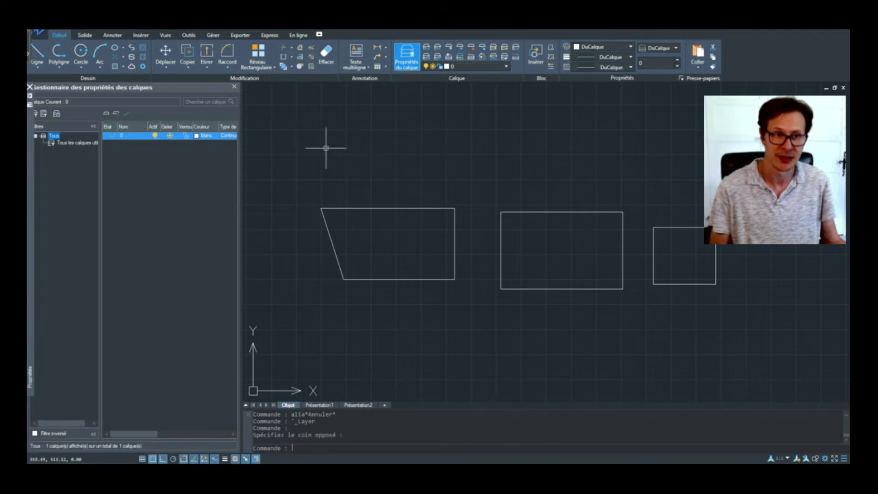
left_click_drag(84, 85, 152, 124)
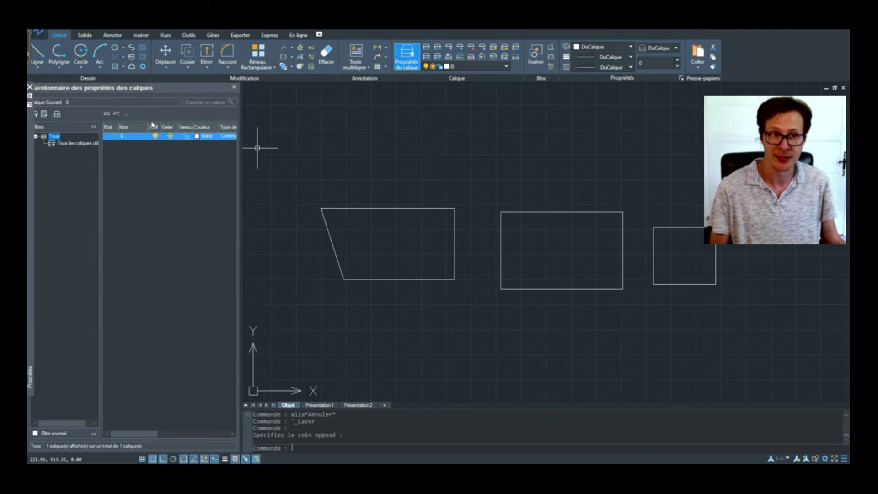
mouse_move(92, 92)
left_mouse_down()
mouse_move(149, 86)
mouse_move(280, 135)
left_mouse_up()
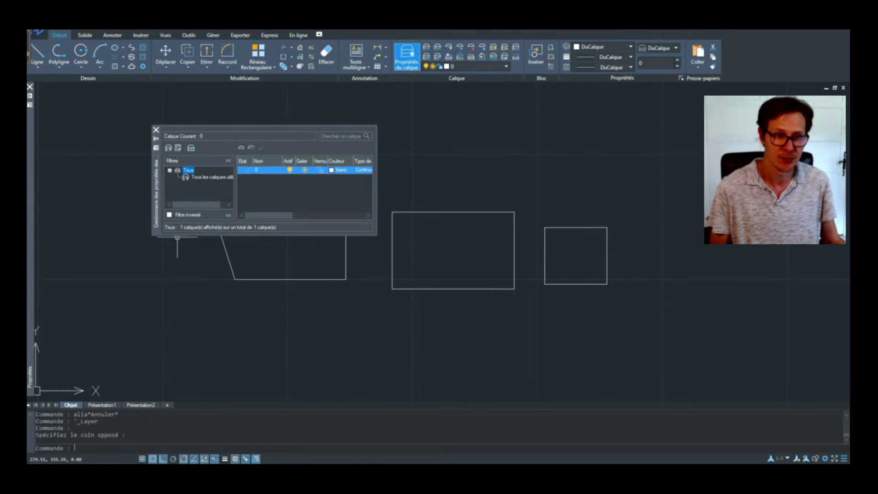
- Make the layer manager taller, set it to Masquer automatiquement, and move it to the left edge
left_click_drag(178, 237, 187, 388)
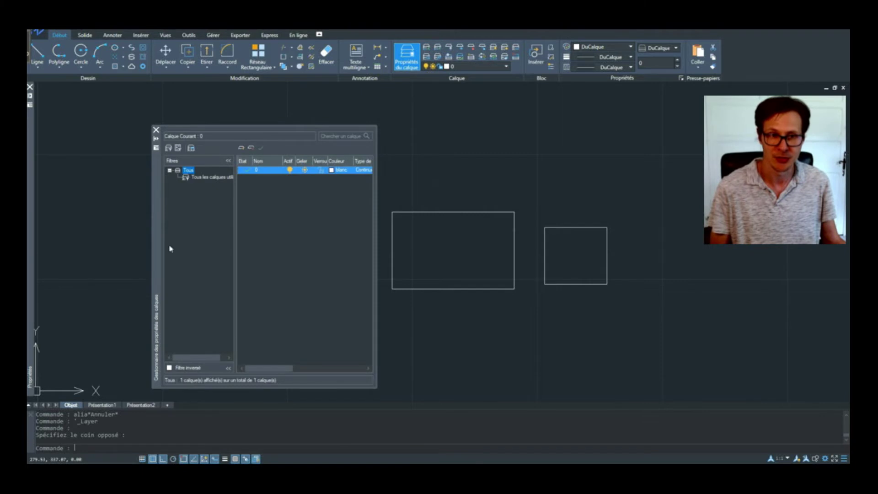
left_click(156, 148)
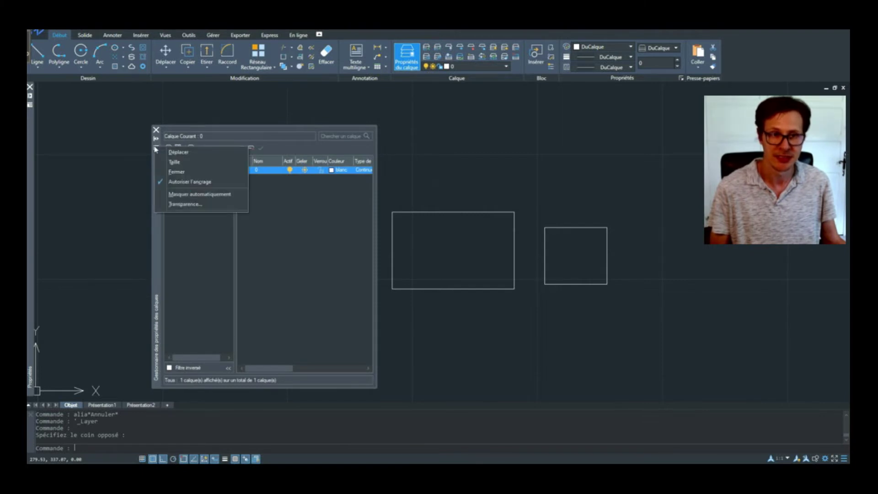
left_click(202, 194)
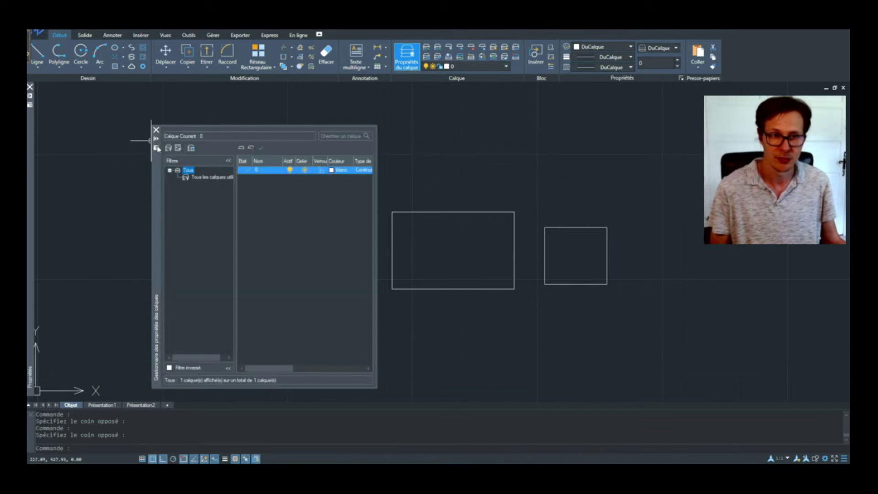
mouse_move(40, 294)
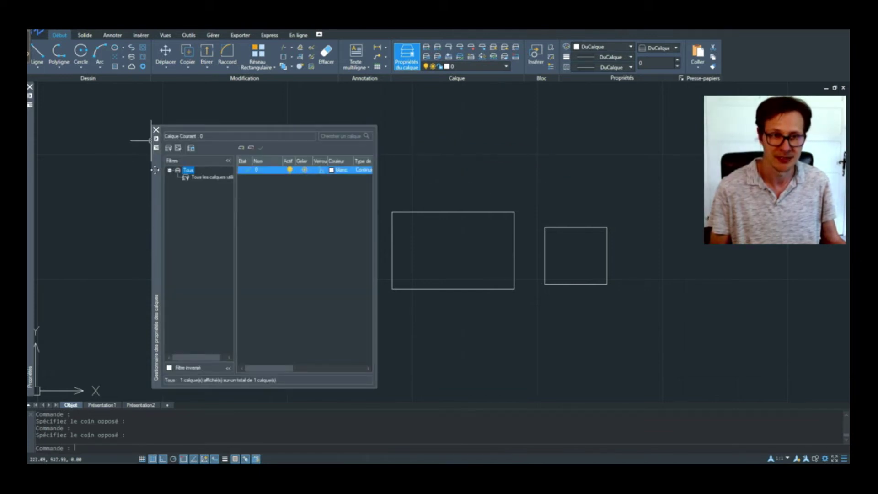
left_click_drag(155, 170, 39, 127)
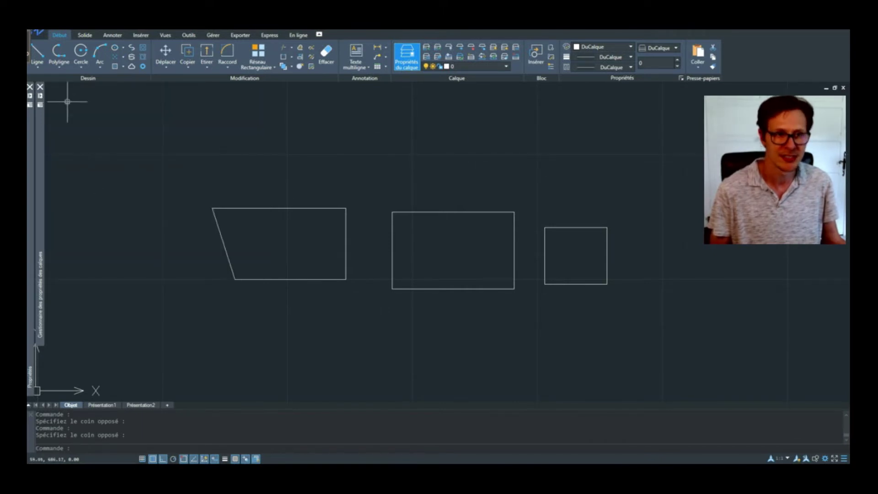
- Close the layer properties manager and click around the drawing
left_click(40, 86)
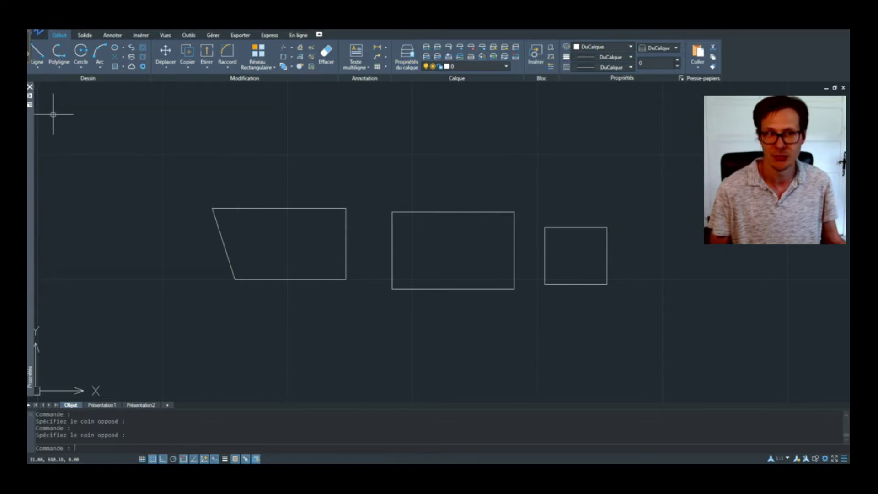
left_click(215, 133)
left_click(285, 180)
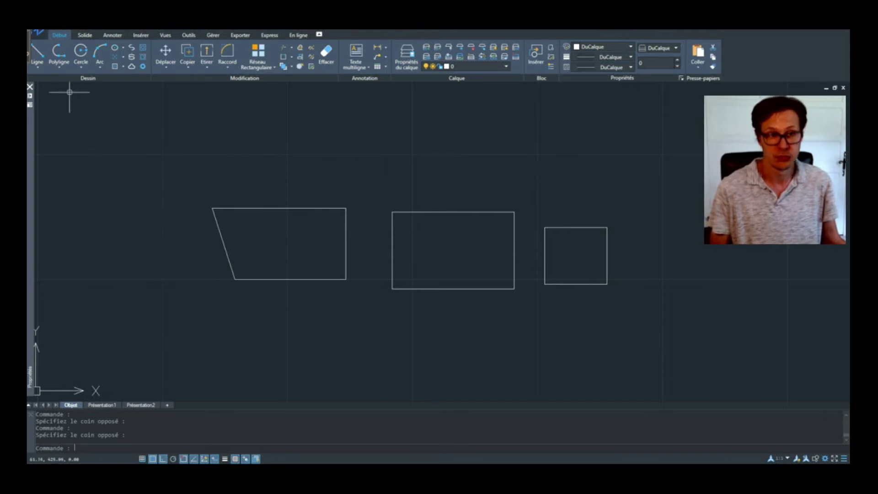
left_click(307, 147)
left_click(352, 167)
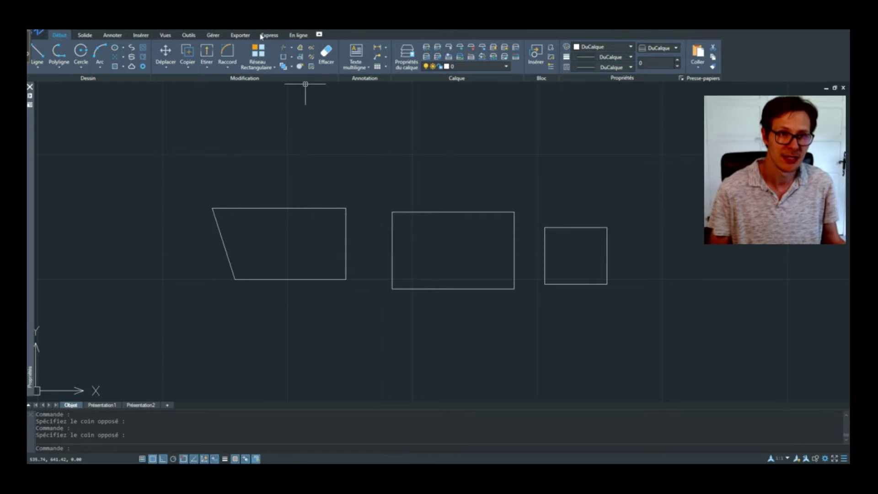
- Show the Annoter ribbon tab and shorten the command-line window
left_click(142, 35)
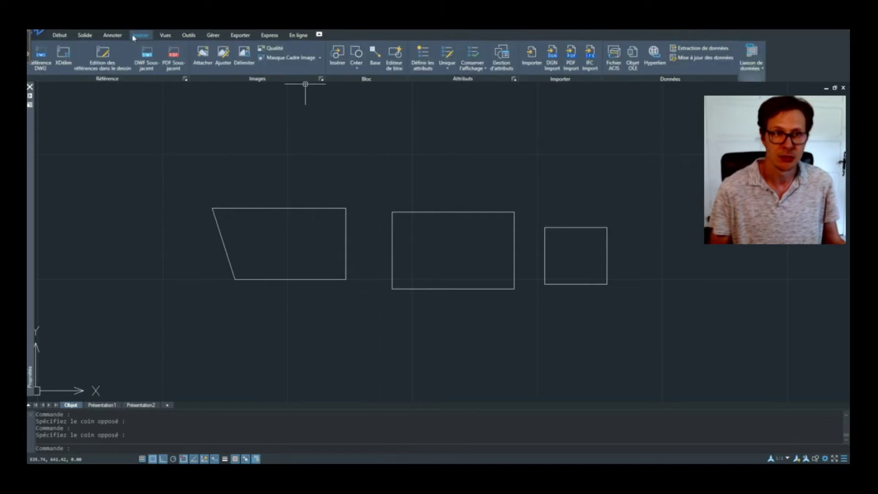
left_click(113, 36)
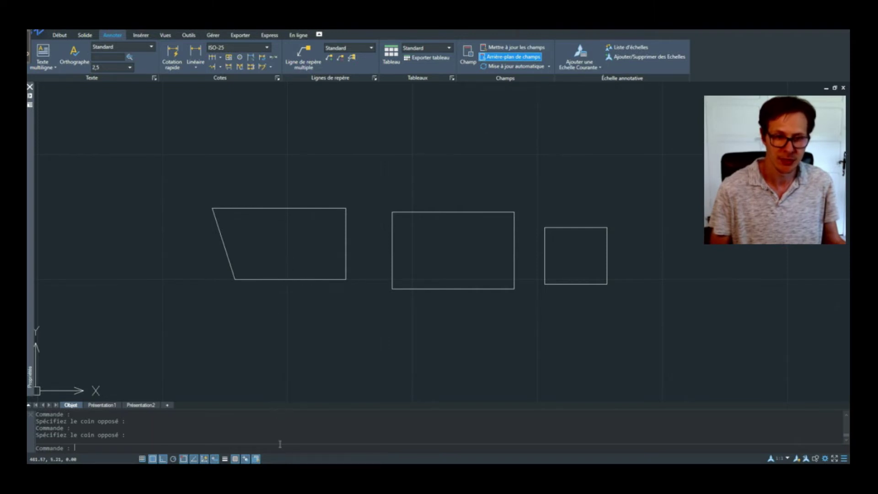
mouse_move(287, 409)
left_mouse_down()
mouse_move(286, 425)
mouse_move(293, 419)
left_mouse_up()
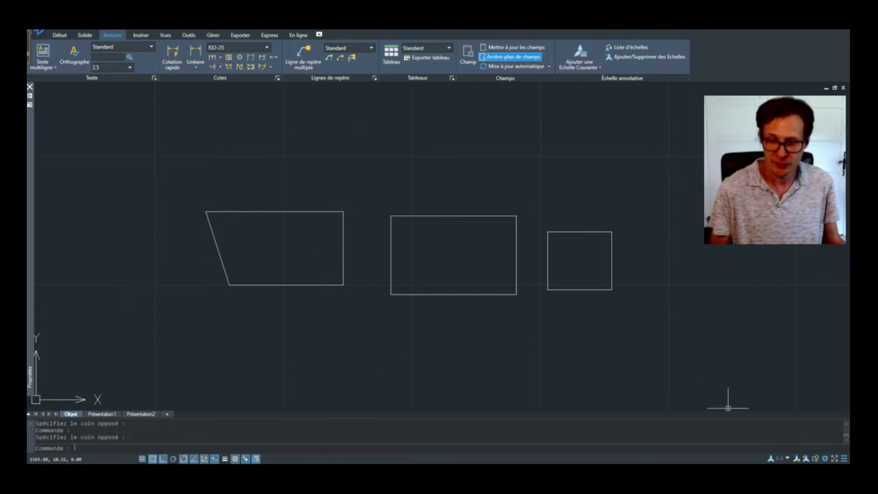
- Turn on lineweight display (Epaisseur de ligne) from the status bar
left_click(844, 459)
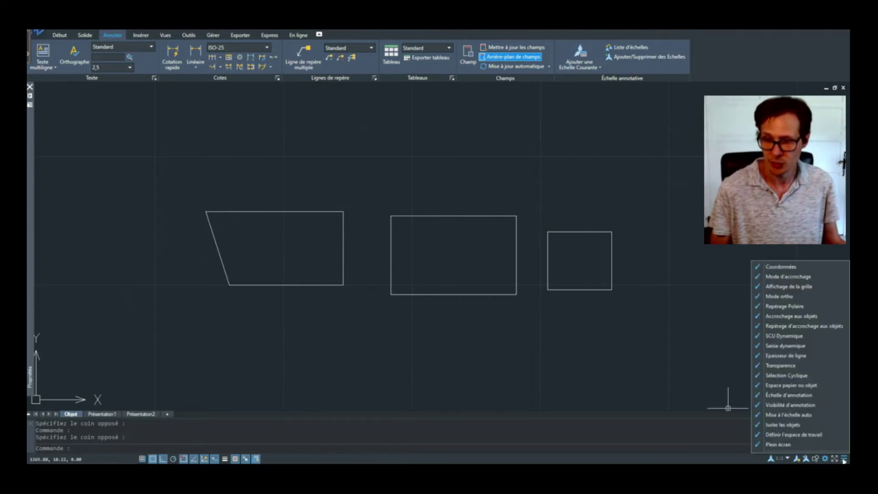
left_click(688, 356)
left_click(746, 407)
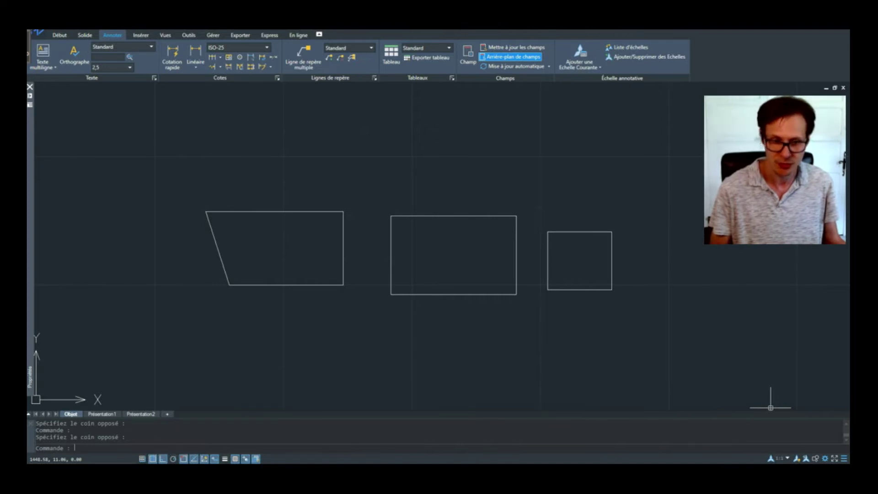
left_click(225, 459)
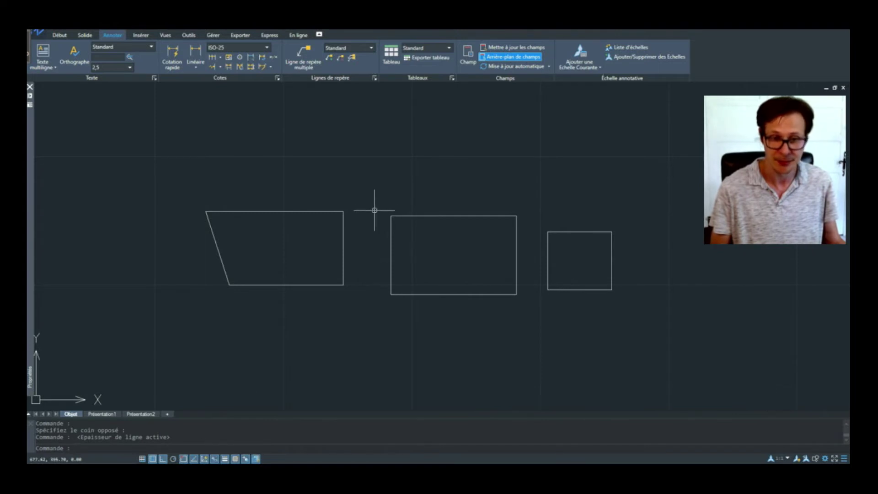
- Draw a 350-unit horizontal line above the three shapes
type("L")
key("Return")
left_click(266, 171)
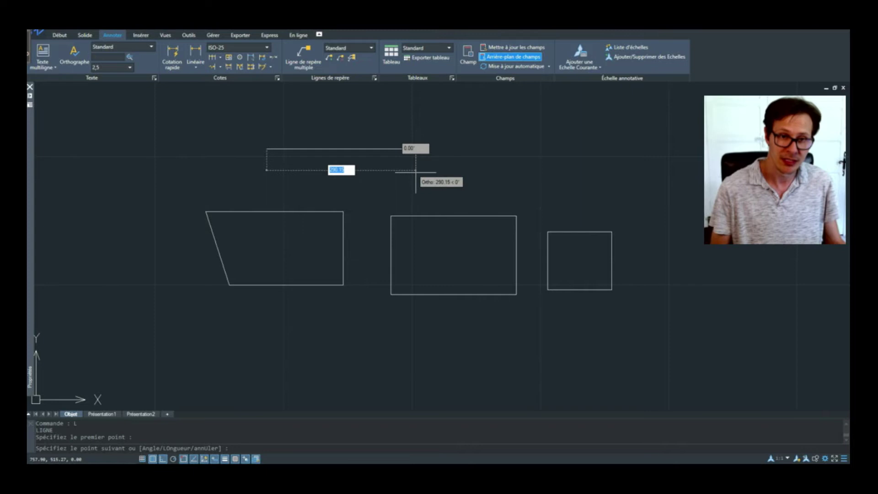
type("350")
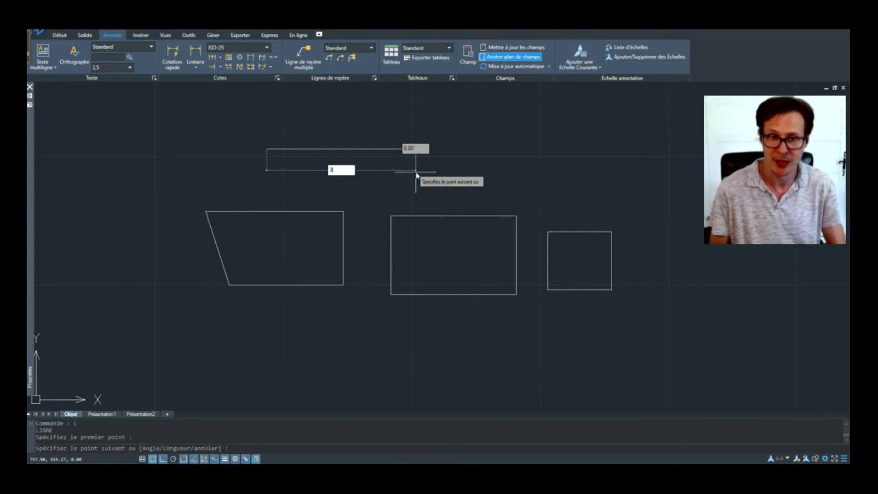
key("Return")
key("Return")
- Grip-stretch the line's right end to 300, then extend it 50 more
left_click_drag(447, 142, 428, 157)
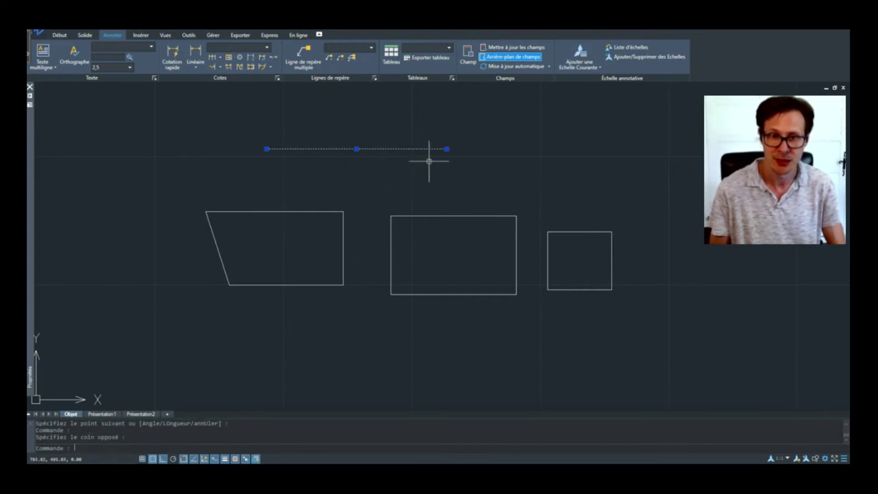
mouse_move(446, 149)
middle_click_drag(447, 149, 443, 200)
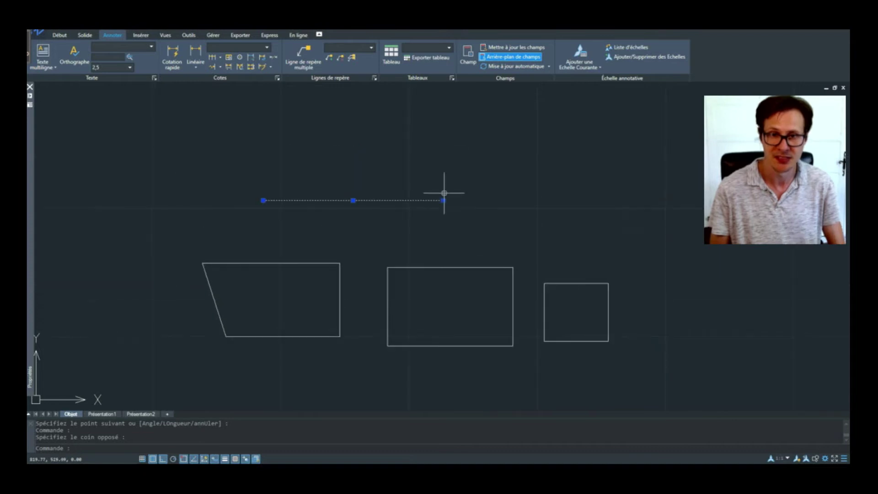
left_click(443, 200)
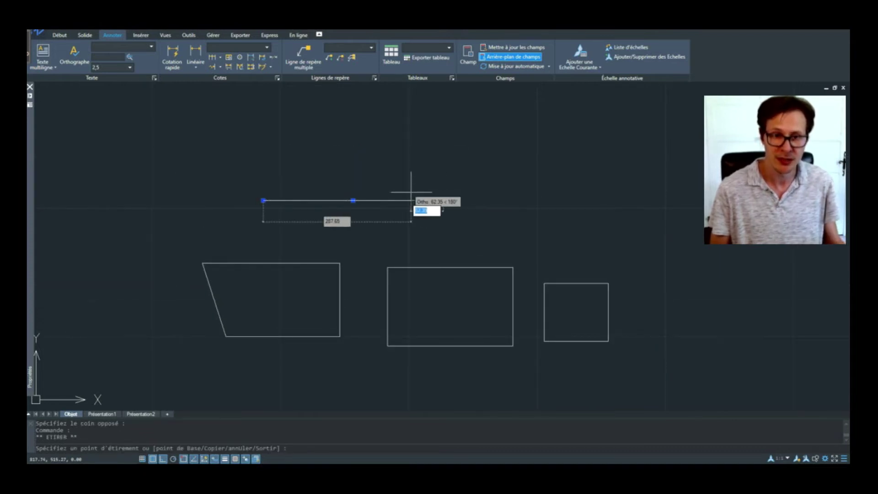
type("300")
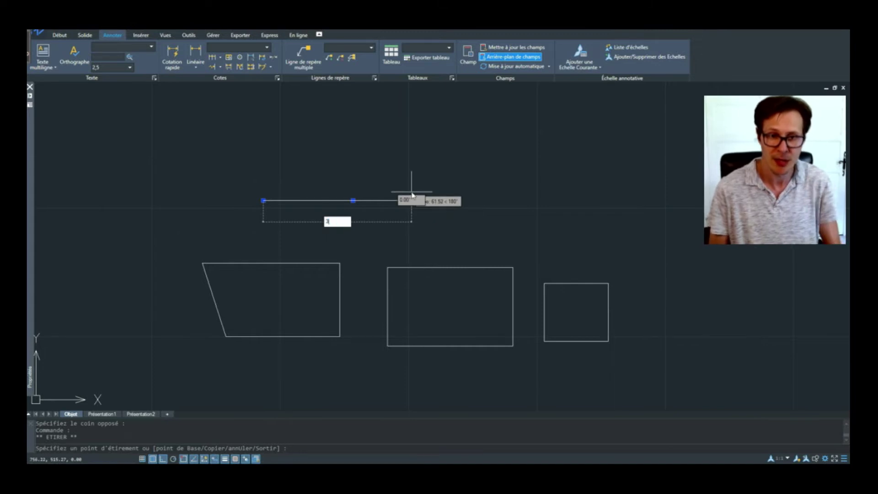
key("Return")
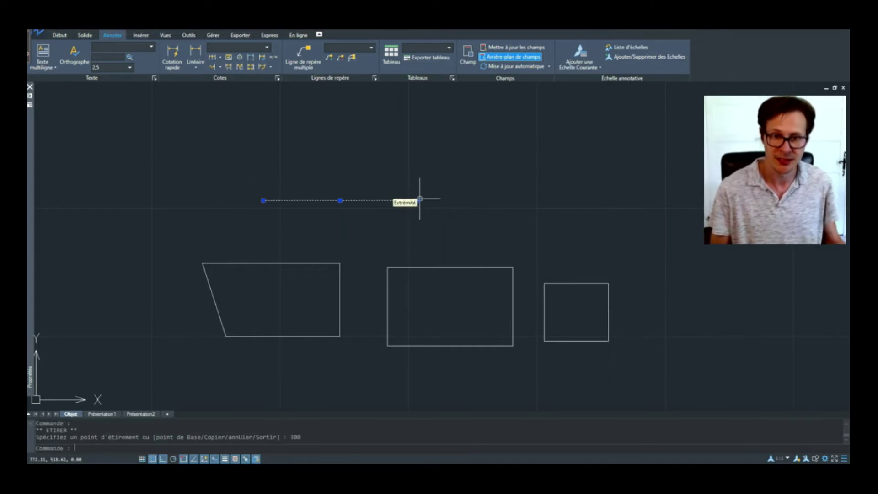
left_click(417, 200)
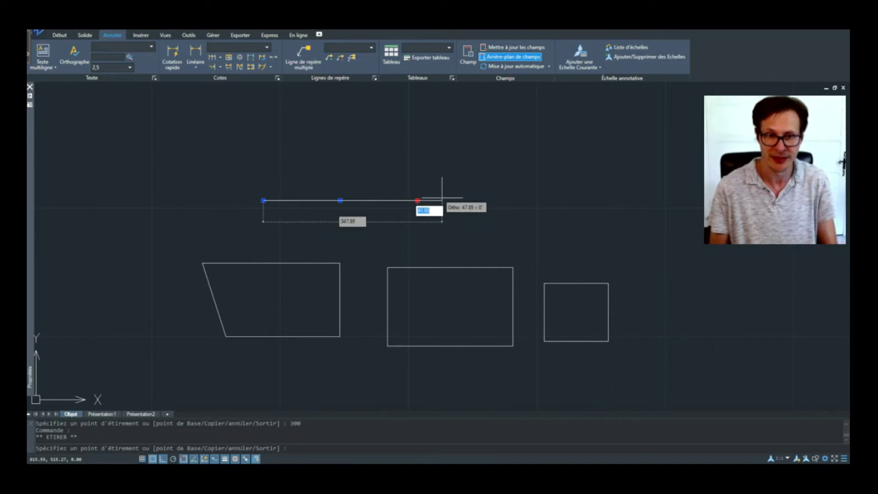
type("50")
key("Return")
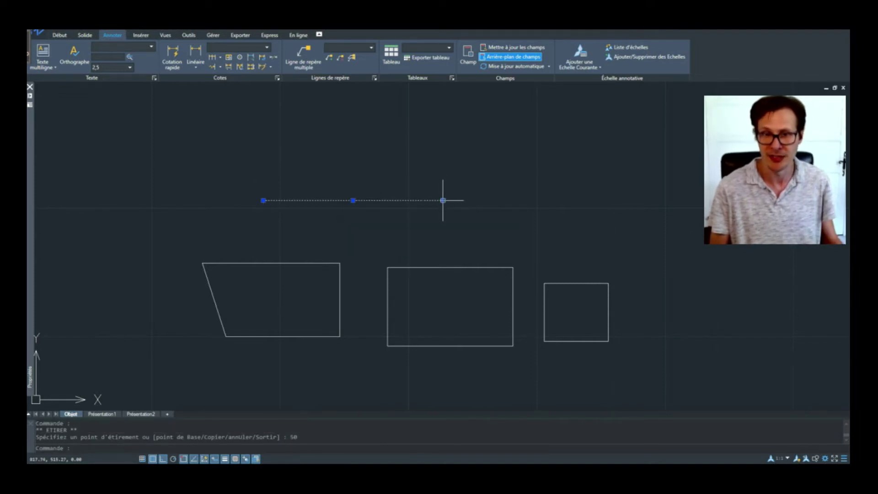
- Set the line's total length to 320 and clear the selection
left_click(442, 201)
key("Tab")
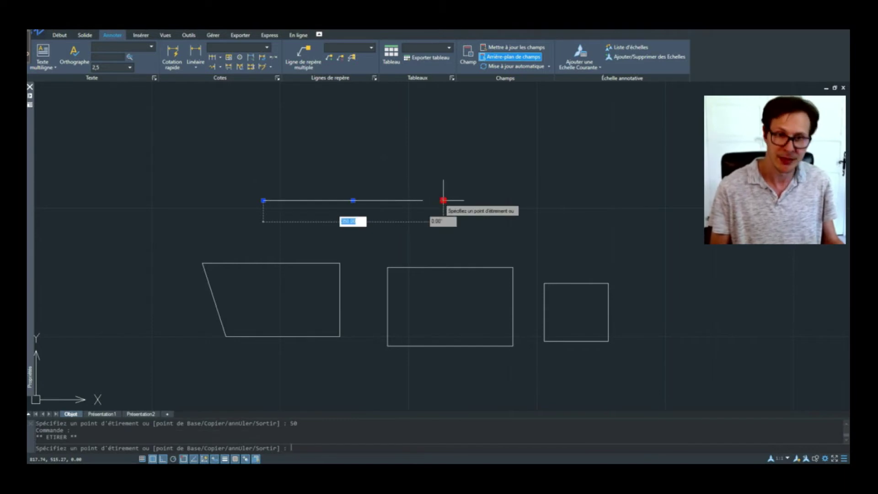
type("320")
key("Return")
key("Escape")
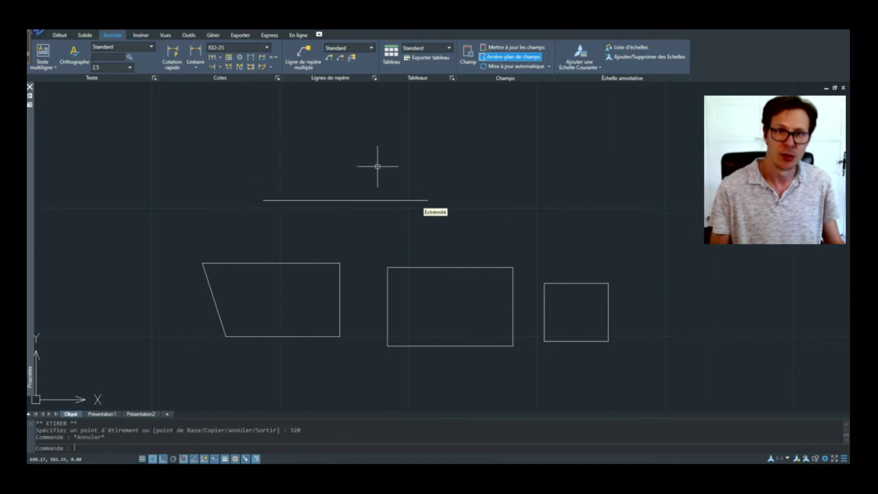
key("Escape")
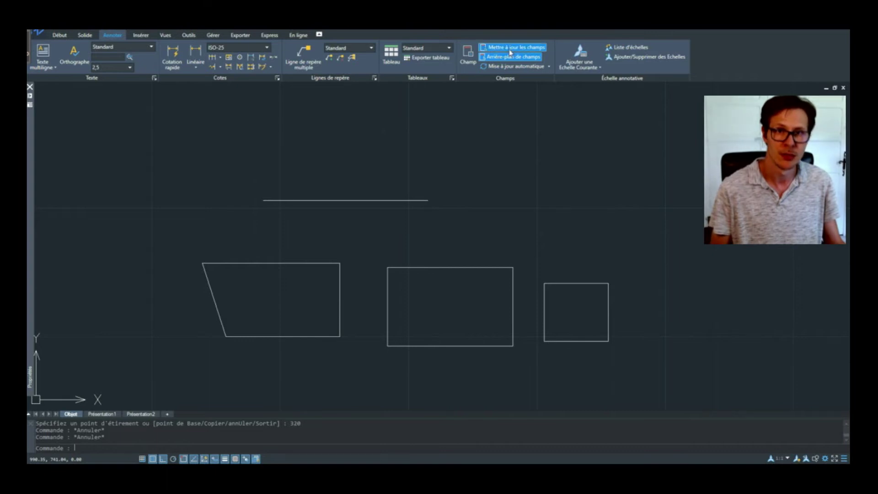
- Open and cancel the Champ (field) dialog unused, then show the Insérer ribbon tools
left_click(471, 57)
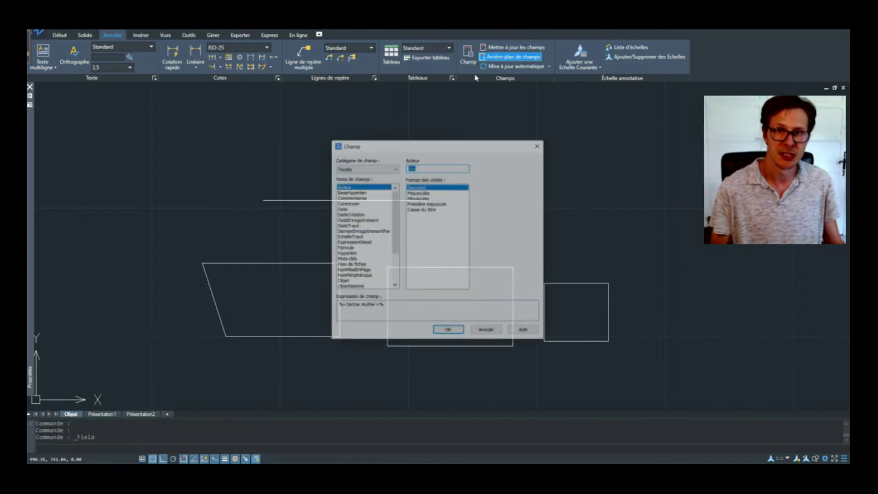
key("Escape")
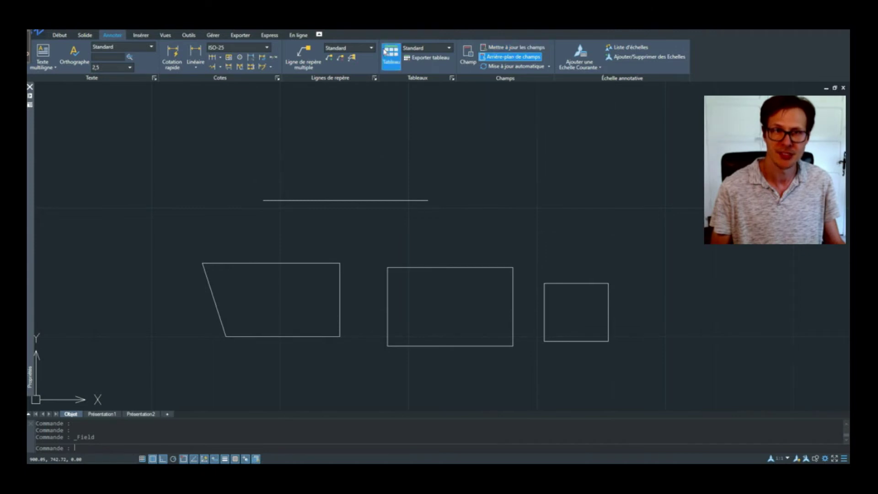
left_click(143, 36)
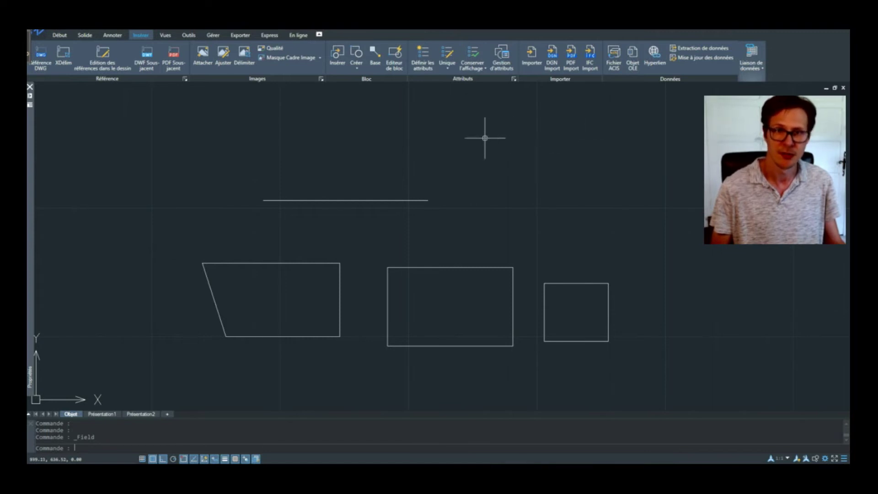
- Browse the Vues tab view tools and look at the Regénérer options
left_click(374, 129)
left_click(397, 149)
left_click(327, 103)
left_click(368, 144)
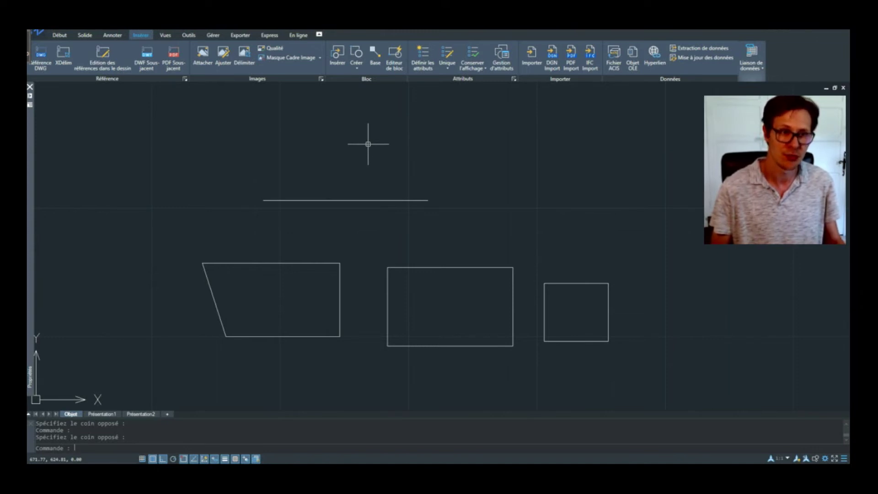
left_click(165, 36)
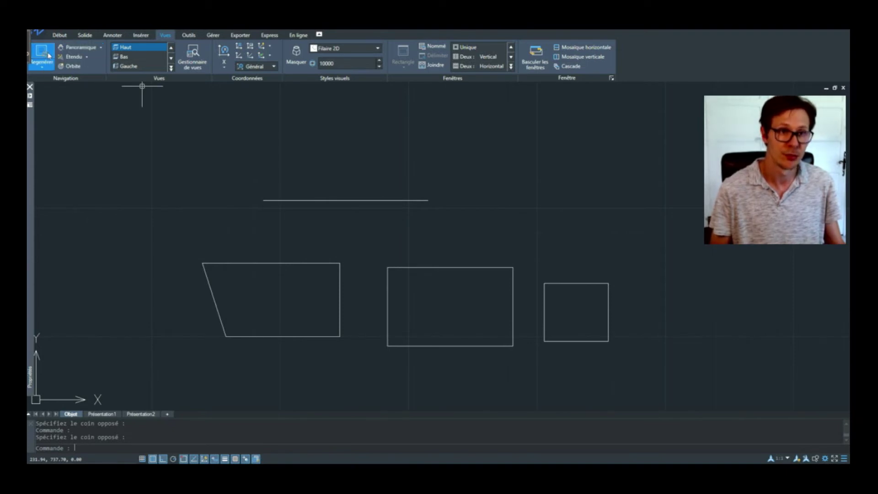
left_click(46, 70)
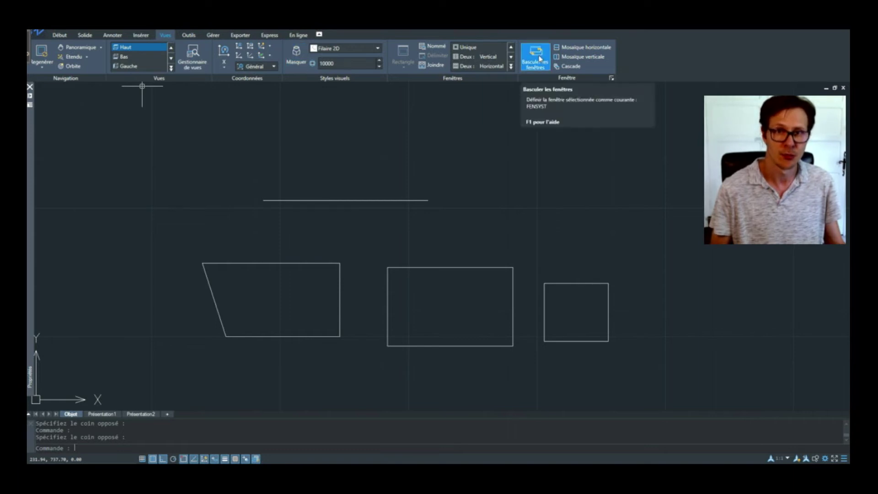
- Show the Outils tab and open, then close, the DesignCenter palette
left_click(193, 37)
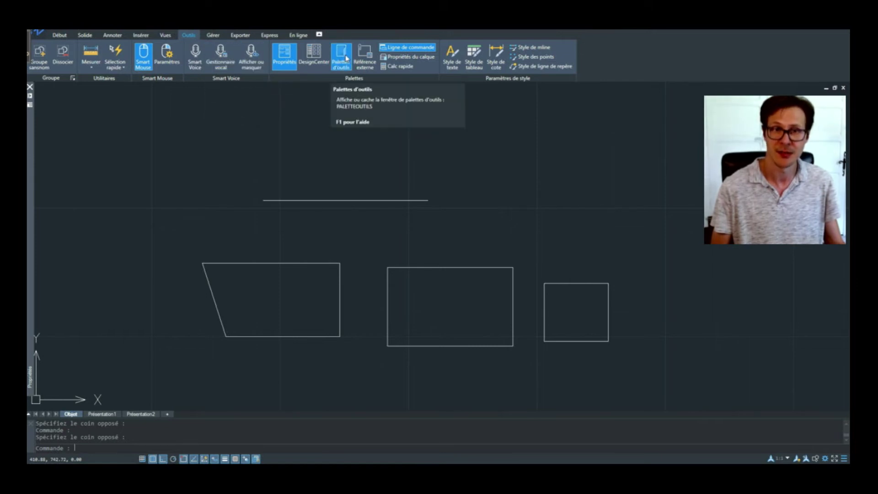
left_click(315, 62)
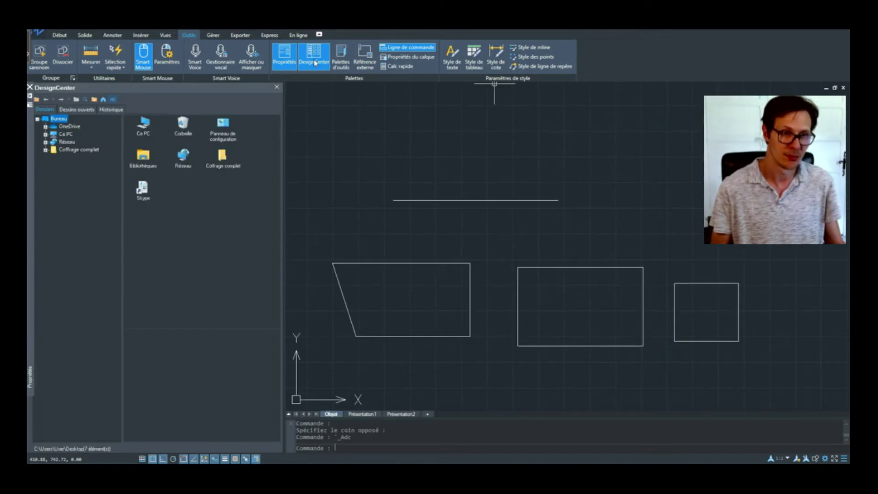
left_click(315, 62)
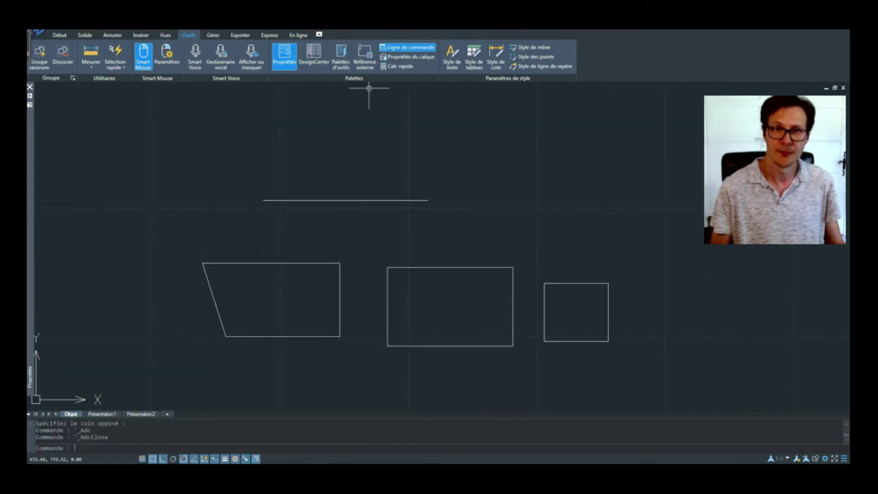
- Review the Gérer, Exporter, Express and En ligne tabs, then return to Début
left_click(213, 35)
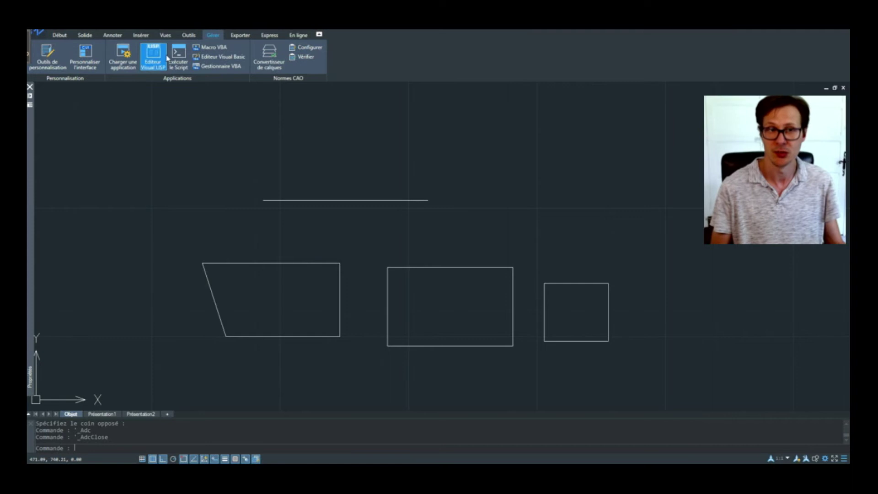
left_click(241, 35)
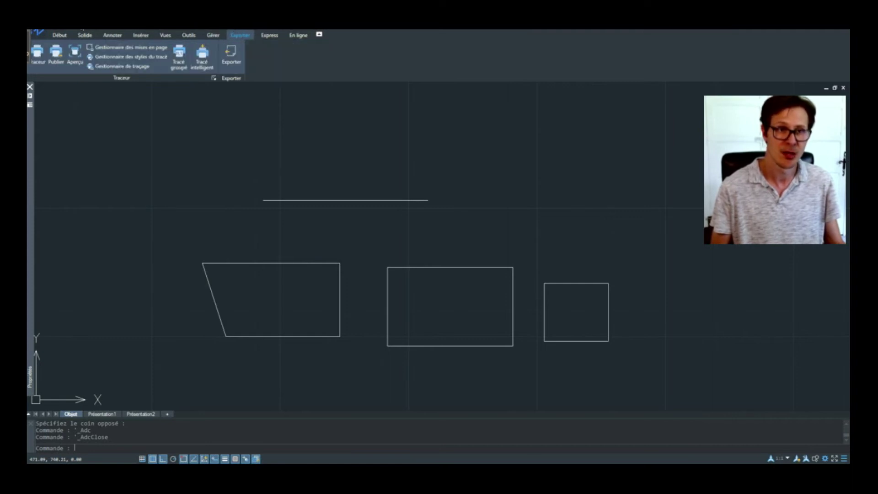
left_click(271, 35)
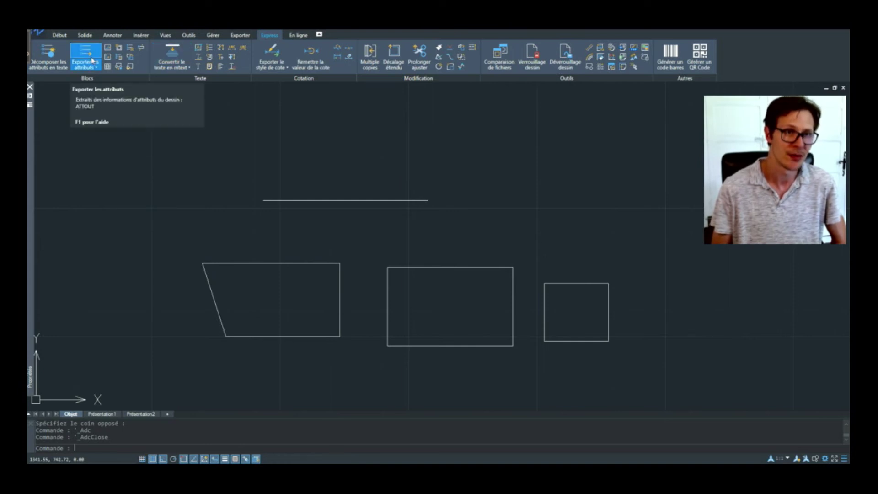
left_click(300, 36)
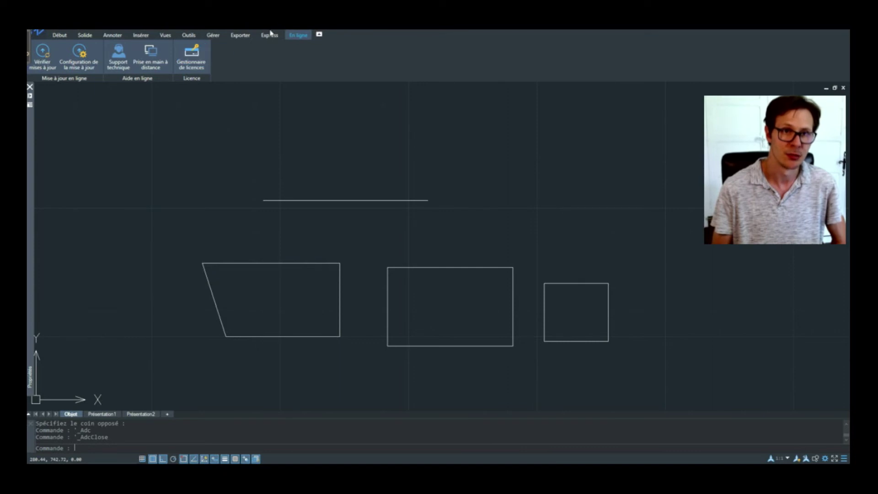
left_click(53, 38)
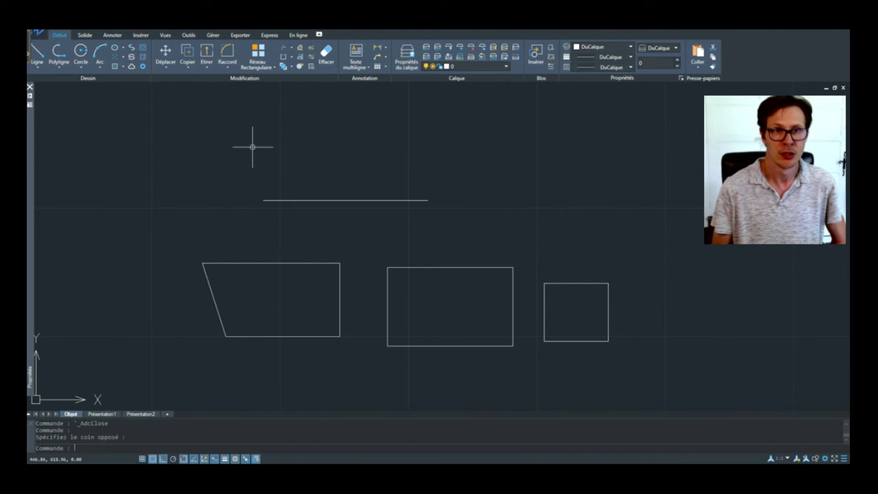
- Make the horizontal line above the shapes red
middle_click_drag(581, 185, 534, 180)
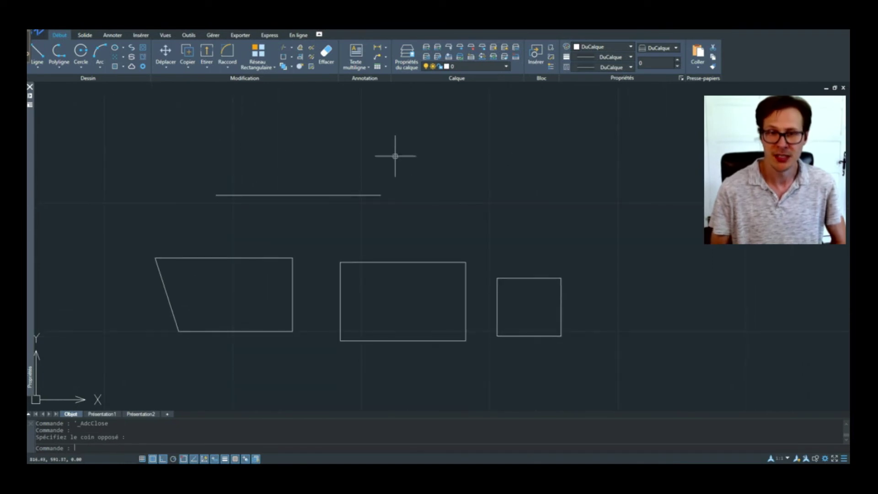
middle_click_drag(375, 141, 436, 144)
left_click_drag(427, 176, 378, 219)
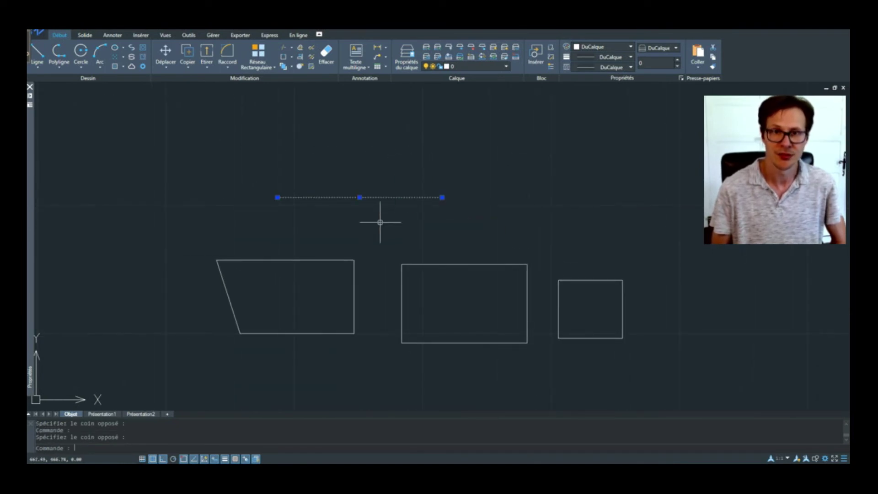
left_click(599, 46)
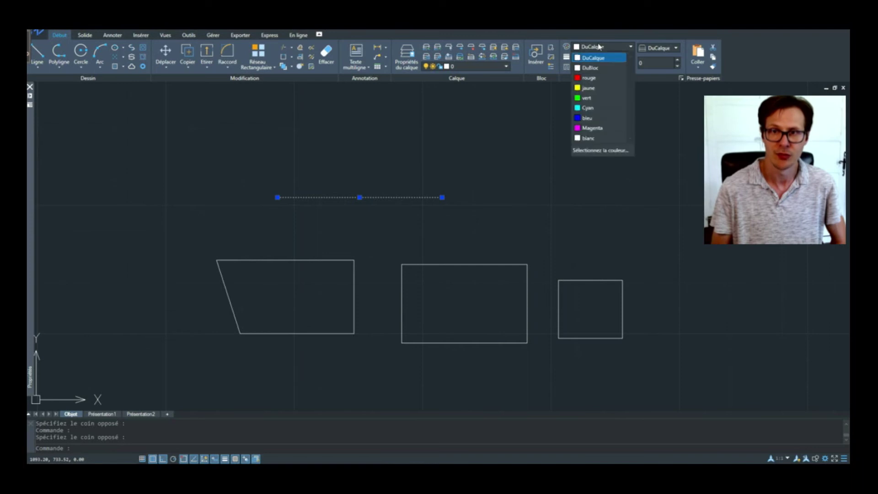
left_click(598, 81)
key("Escape")
- Give the red line a 0,90 mm lineweight and confirm the setting
left_click(439, 197)
left_click(398, 232)
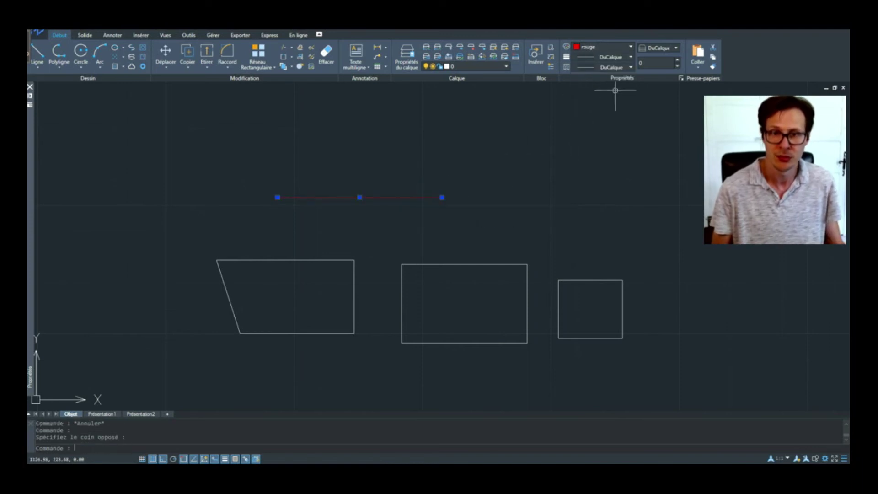
left_click(613, 56)
scroll(602, 169, "down", 2)
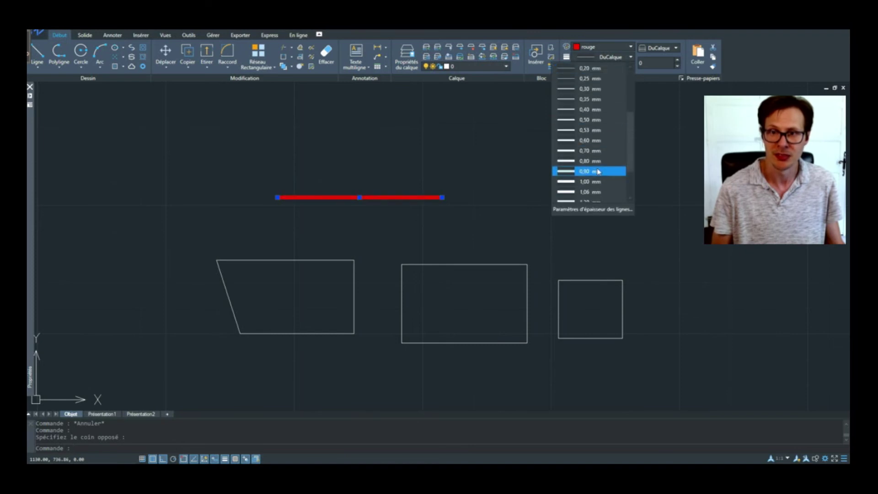
left_click(603, 170)
key("Escape")
left_click(453, 167)
left_click(386, 228)
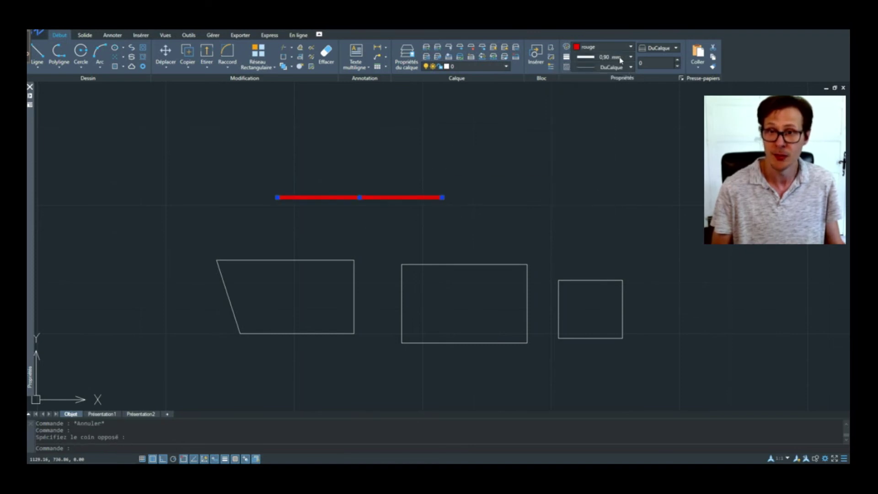
left_click(621, 59)
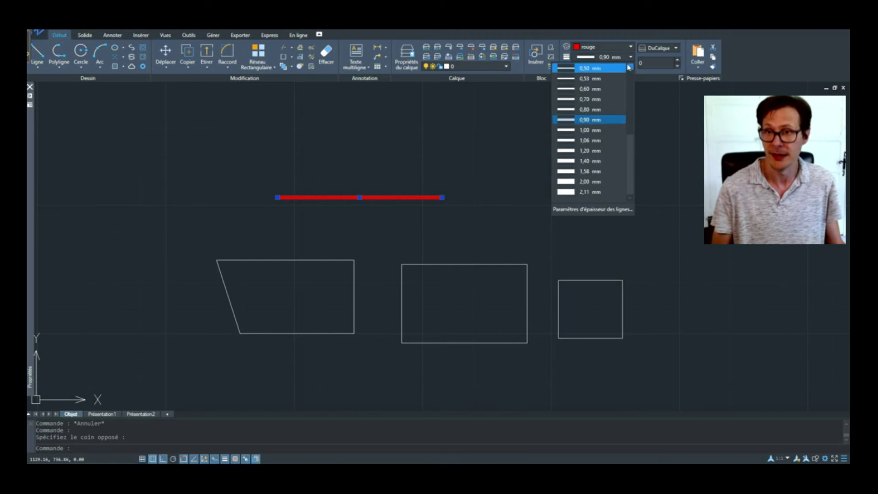
left_click(661, 48)
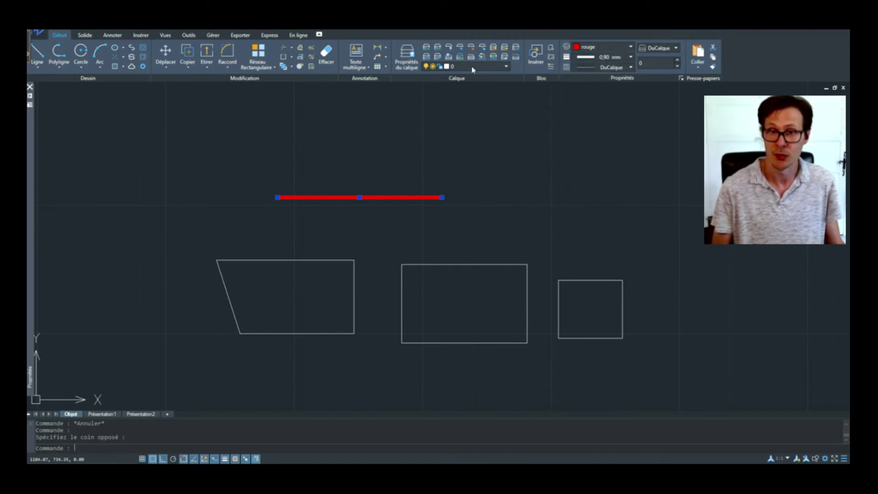
- Place single-line text 'texte' with TEXTE at the default height and angle
key("Escape")
type("texte")
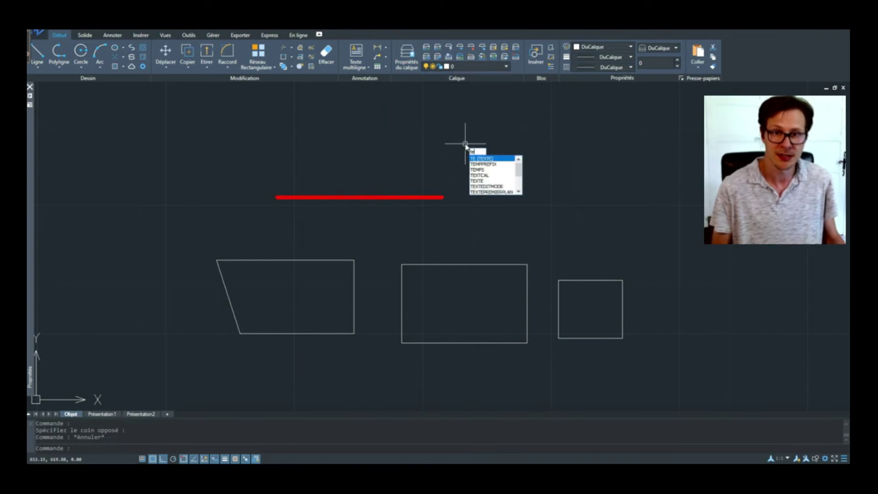
key("Return")
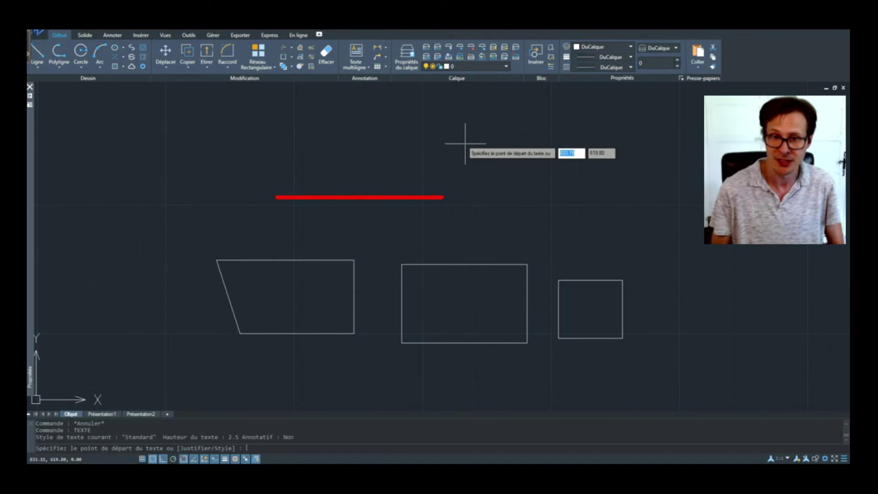
key("Return")
key("Return")
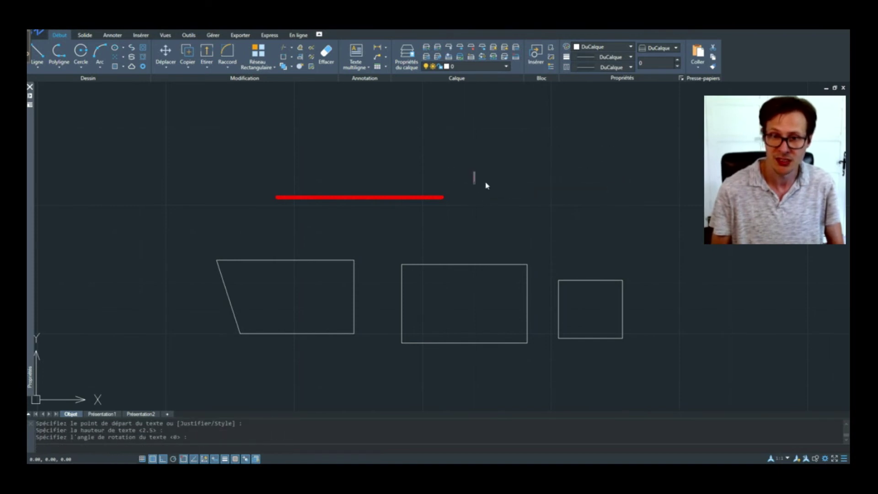
type("texte")
scroll(484, 172, "up", 2)
scroll(484, 172, "up", 3)
key("Return")
key("Return")
type("limites")
key("Return")
key("Return")
key("Escape")
scroll(460, 172, "up", 3)
scroll(460, 171, "down", 3)
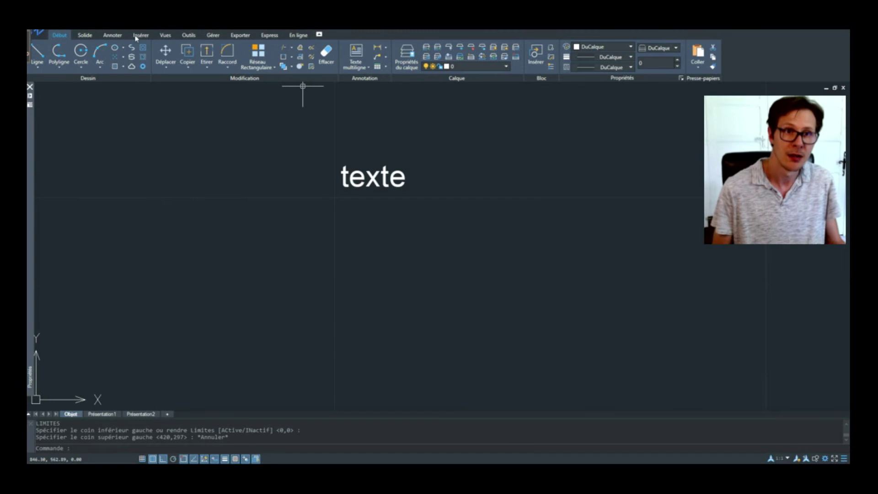
- Add a multileader labelled 'texte' from the Annoter tab
left_click(112, 35)
left_click(304, 54)
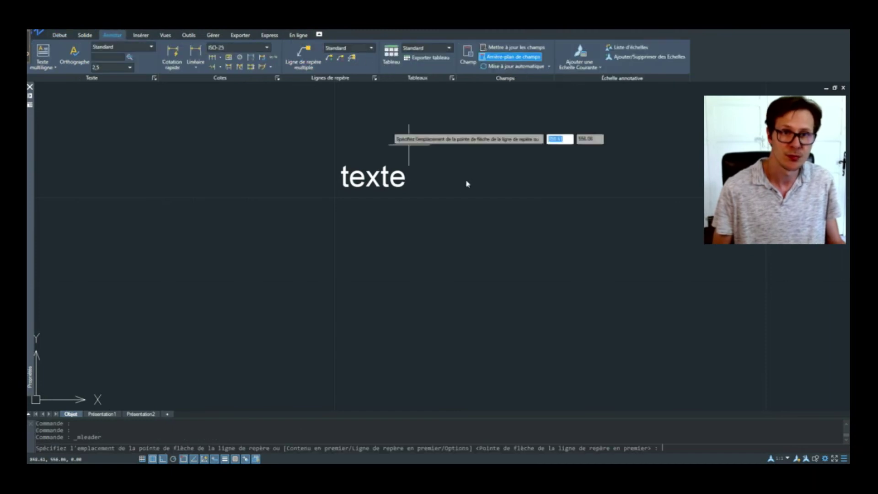
left_click(467, 183)
scroll(467, 183, "down", 3)
left_click(465, 231)
type("texte")
left_click(574, 298)
- Move the leader's landing point left so the leader is angled
left_click(491, 242)
left_click(462, 227)
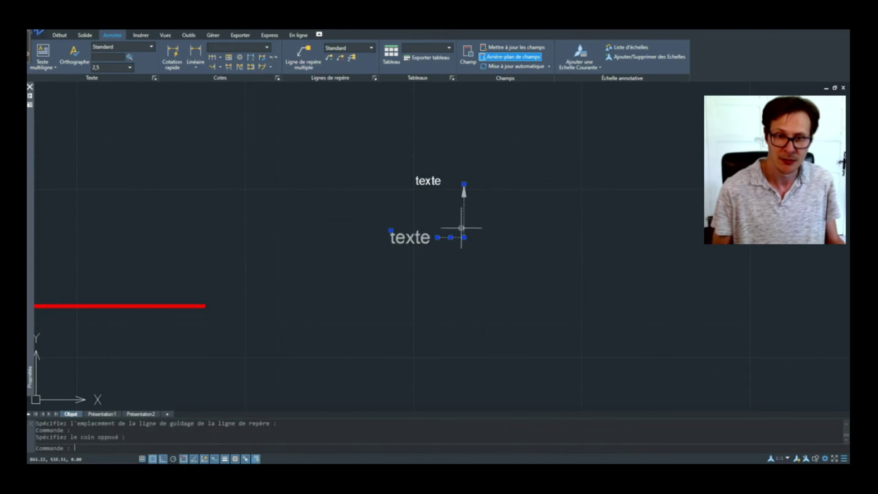
left_click(465, 238)
left_click(434, 238)
key("Escape")
- Draw a new rectangle beside the leader with REC
middle_click_drag(441, 260, 324, 238)
type("rec")
key("Return")
left_click(405, 206)
left_click(469, 293)
key("Escape")
- Fill the new rectangle with an ANGLE hatch
type("h")
key("Return")
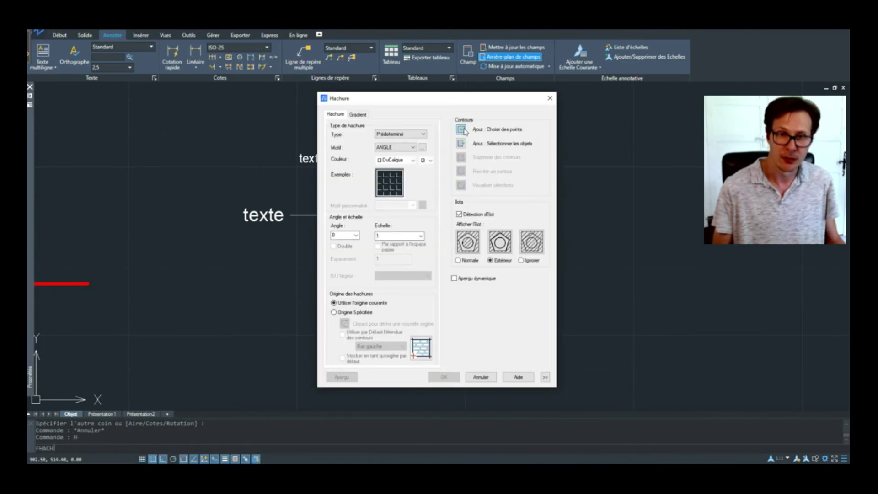
left_click(464, 131)
left_click(465, 239)
key("Return")
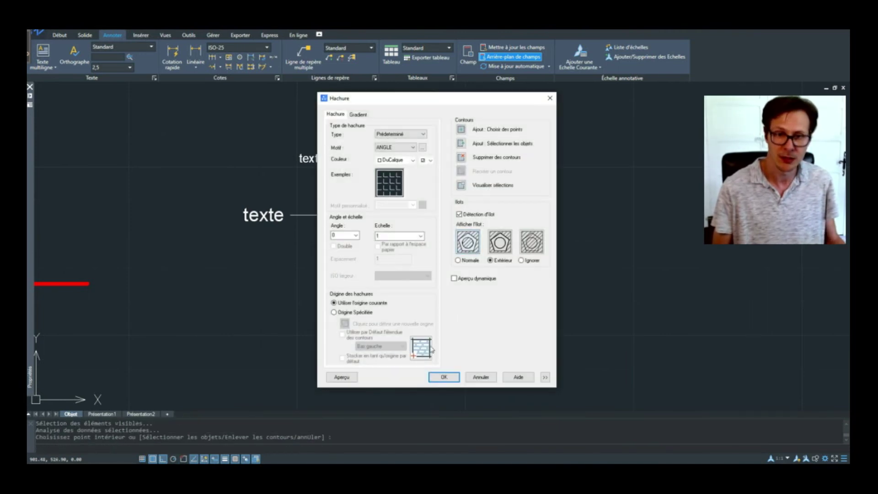
left_click(443, 376)
- Stretch the hatched rectangle wider with the stretch command
type("e")
key("Return")
left_click(491, 190)
left_click(447, 343)
key("Return")
left_click(467, 338)
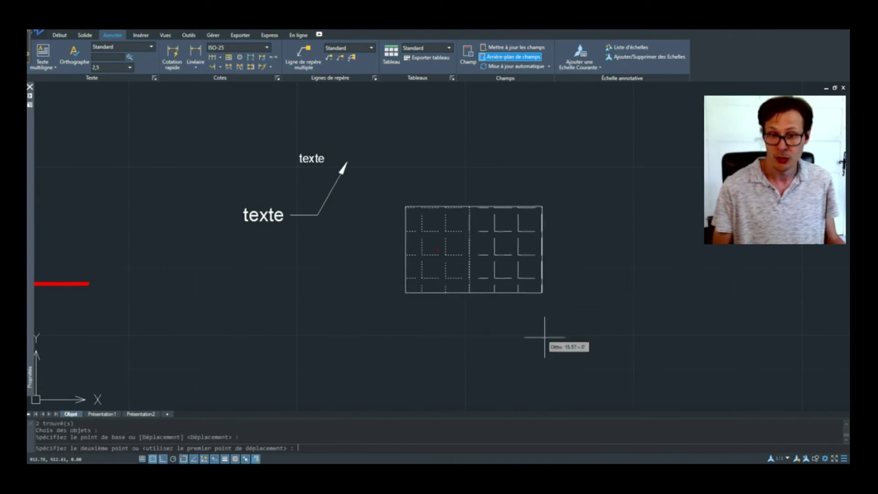
left_click(578, 306)
scroll(553, 225, "down", 3)
- Stretch the hatched rectangle taller and open the Propriétés palette
key("Return")
left_click(557, 195)
left_click(440, 251)
key("Return")
scroll(531, 229, "up", 2)
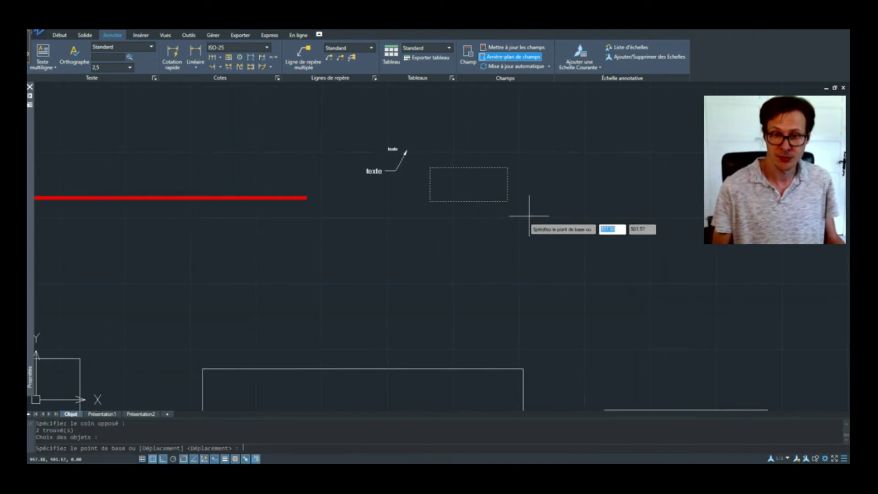
left_click(555, 193)
left_click(563, 261)
scroll(524, 196, "down", 3)
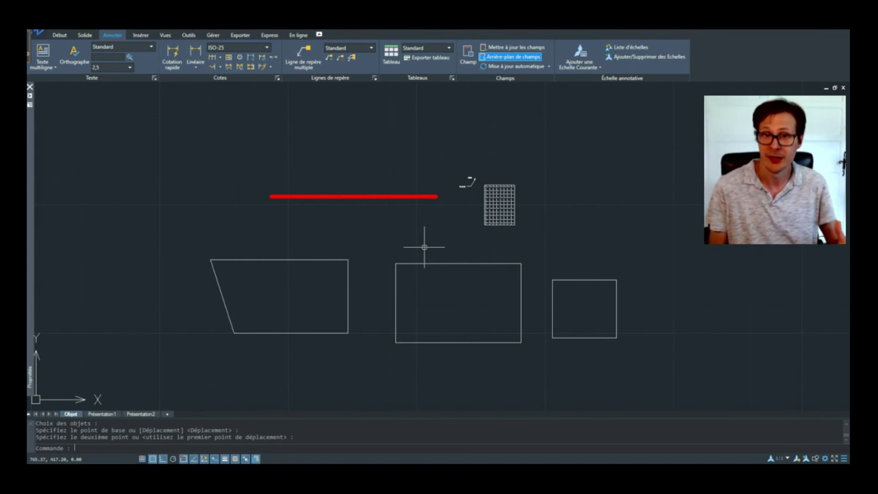
middle_click_drag(518, 227, 489, 239)
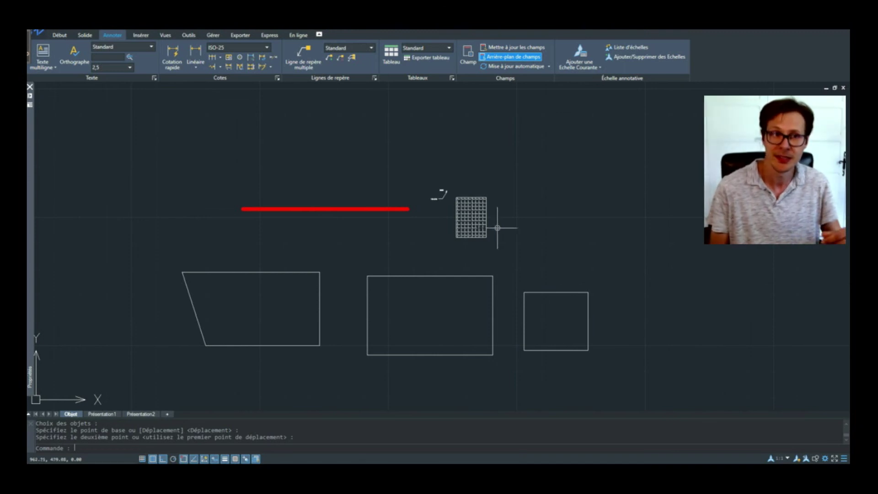
left_click(30, 124)
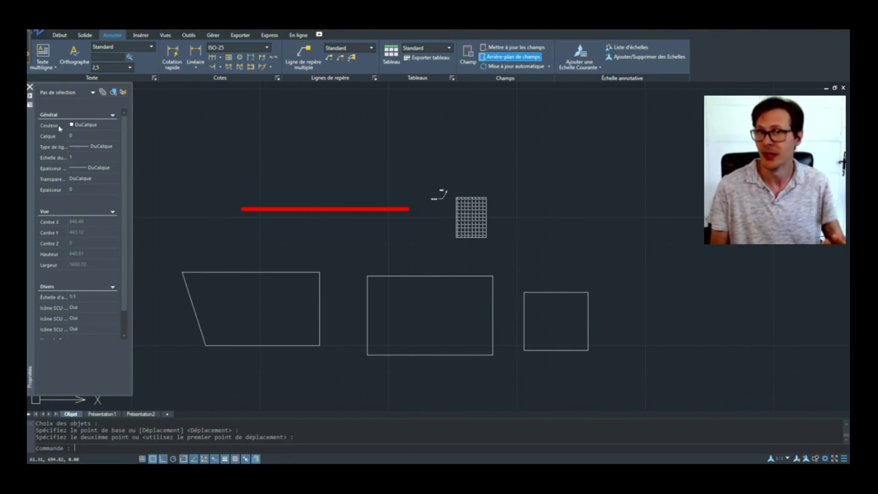
- Let the Propriétés palette collapse and switch the background grid off
left_click(293, 114)
left_click(329, 164)
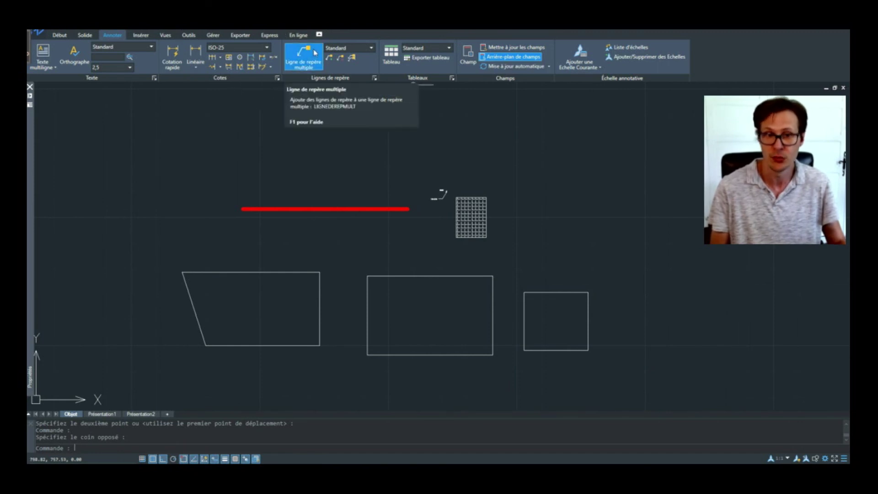
left_click(152, 458)
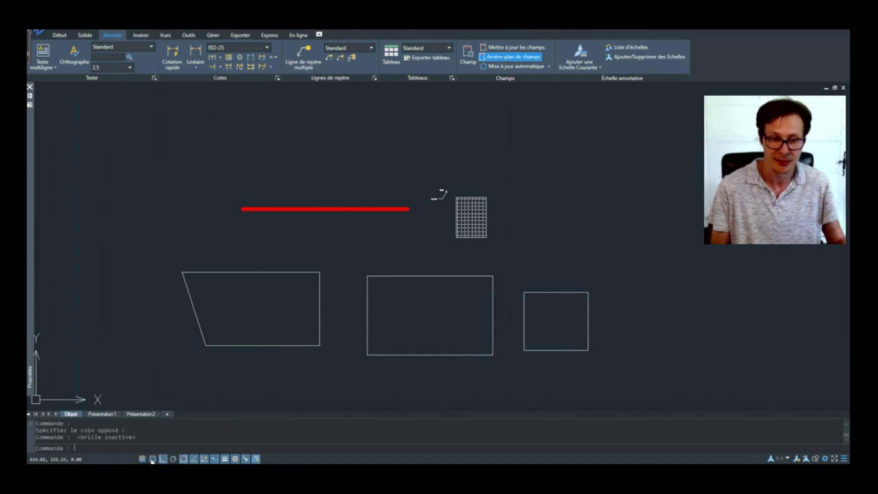
left_click(110, 414)
left_click(144, 415)
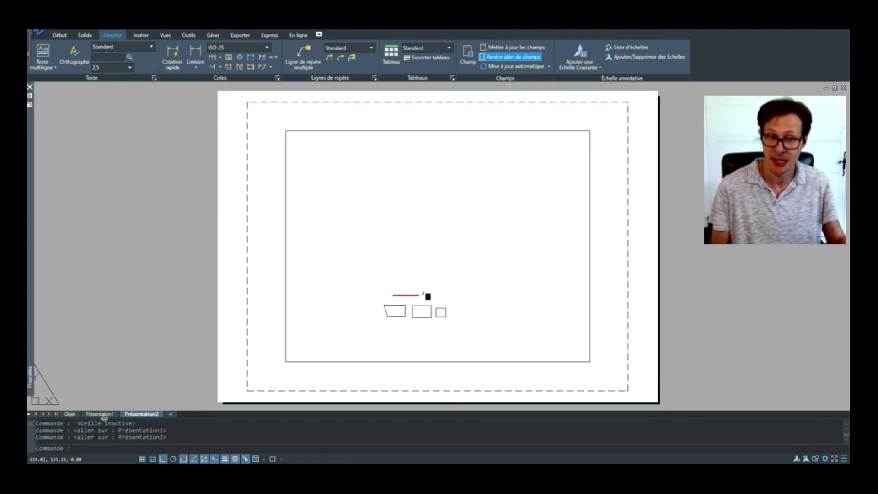
left_click(109, 414)
left_click(144, 415)
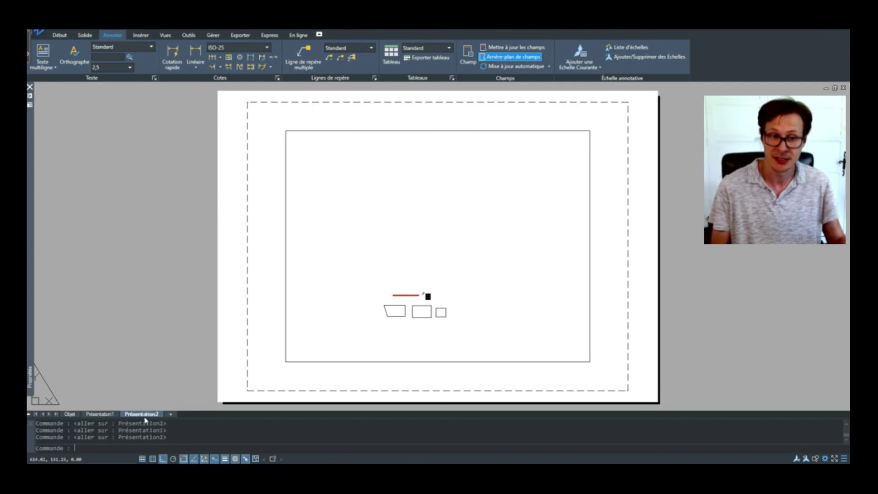
left_click(110, 414)
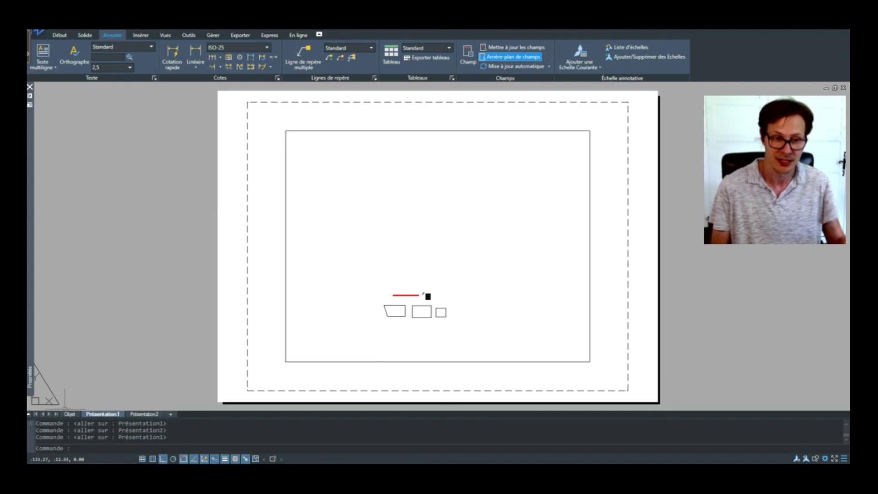
left_click(70, 414)
left_click(555, 197)
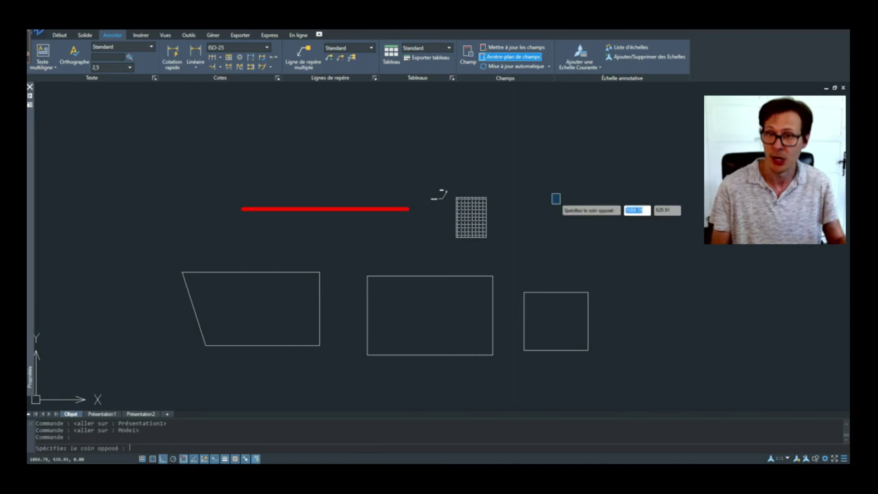
middle_click_drag(407, 208, 469, 214)
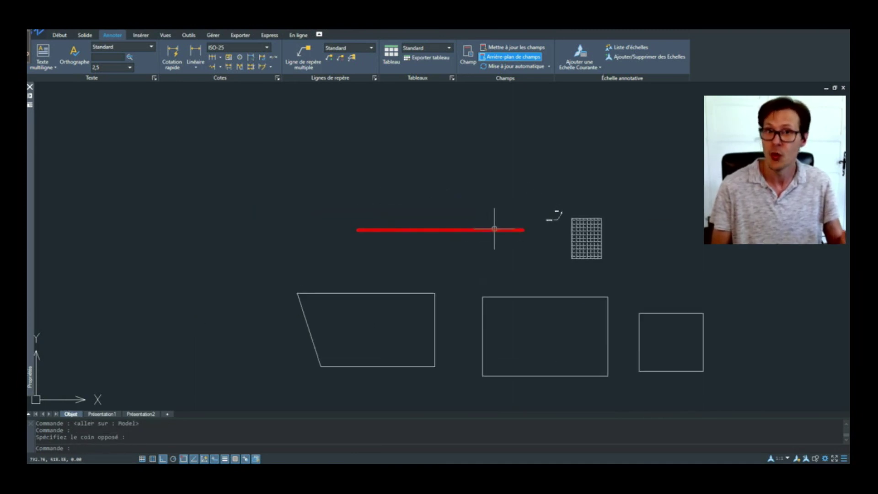